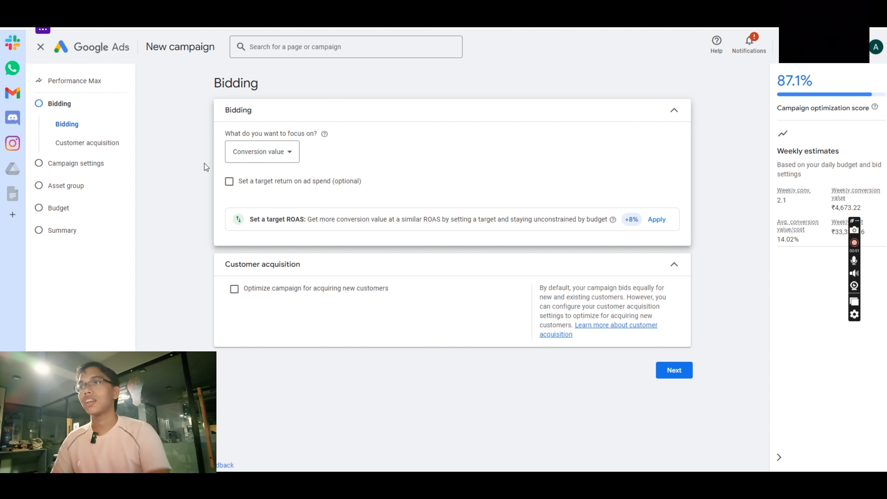
- Try the target return on ad spend and new customer acquisition options in the bidding settings
{"action": "left_click", "coordinate": [229, 186]}
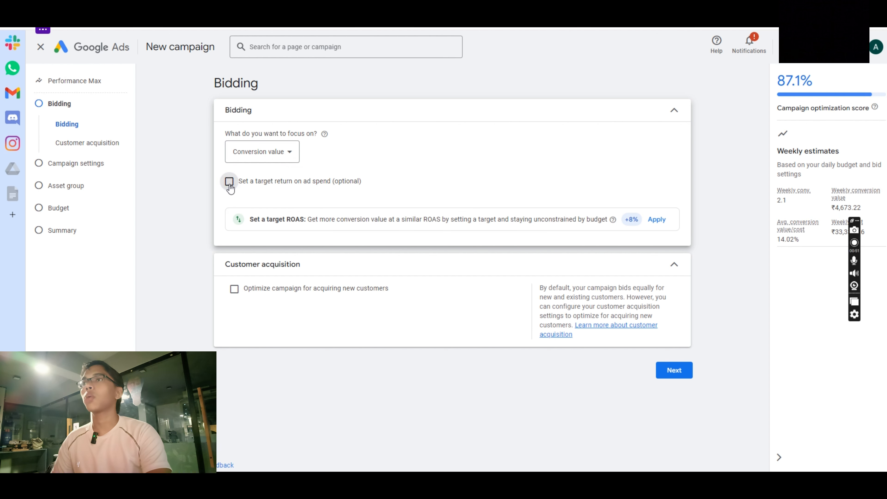
{"action": "left_click", "coordinate": [229, 185]}
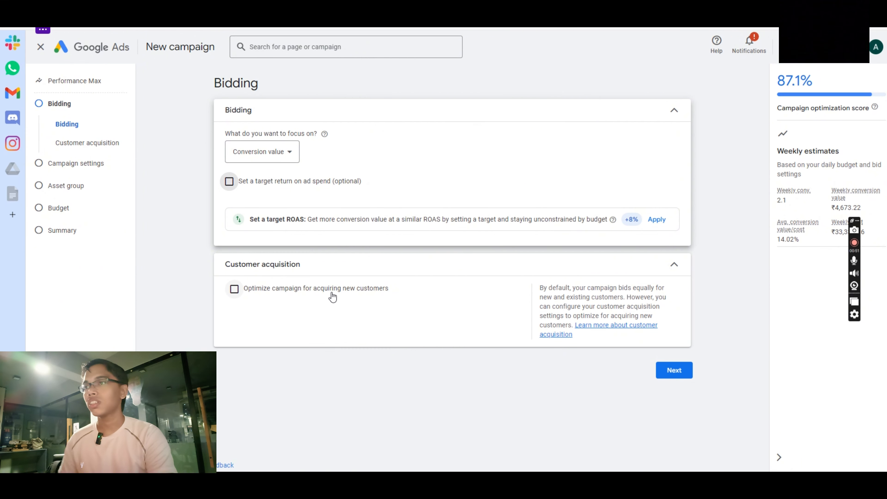
{"action": "left_click", "coordinate": [233, 289]}
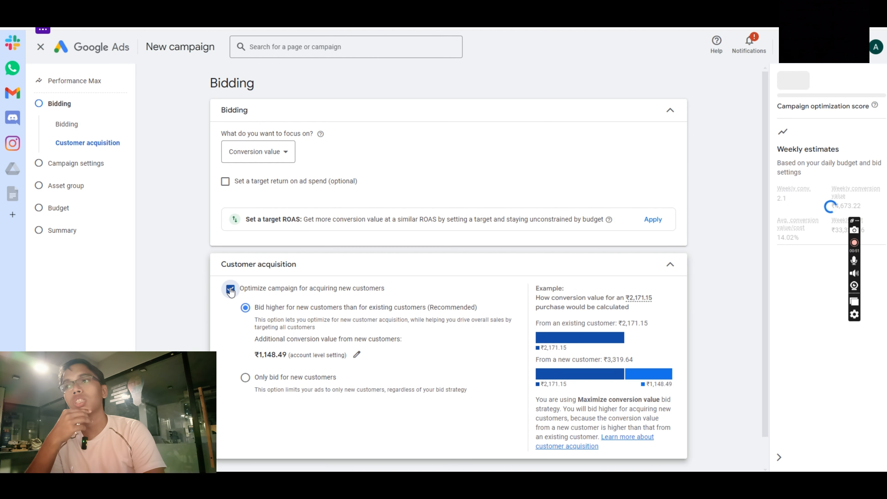
{"action": "left_click", "coordinate": [230, 289]}
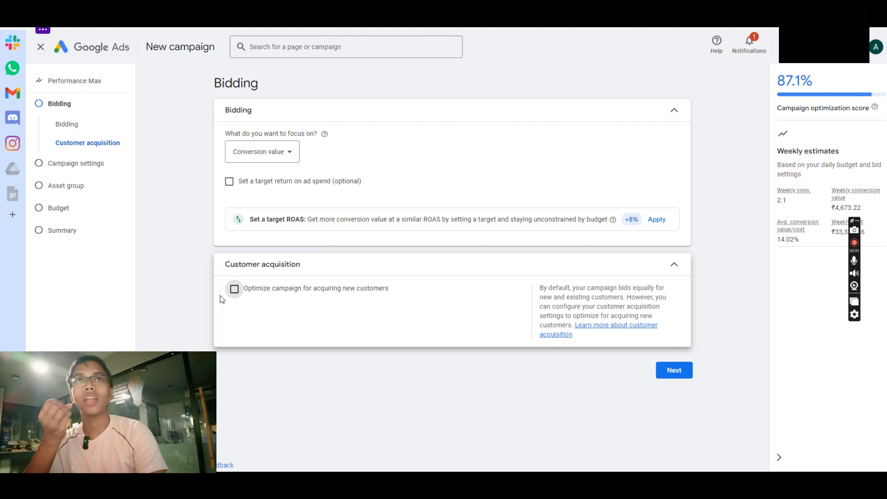
- Continue to the campaign settings and include the United States as the campaign's target location
{"action": "left_click", "coordinate": [680, 372]}
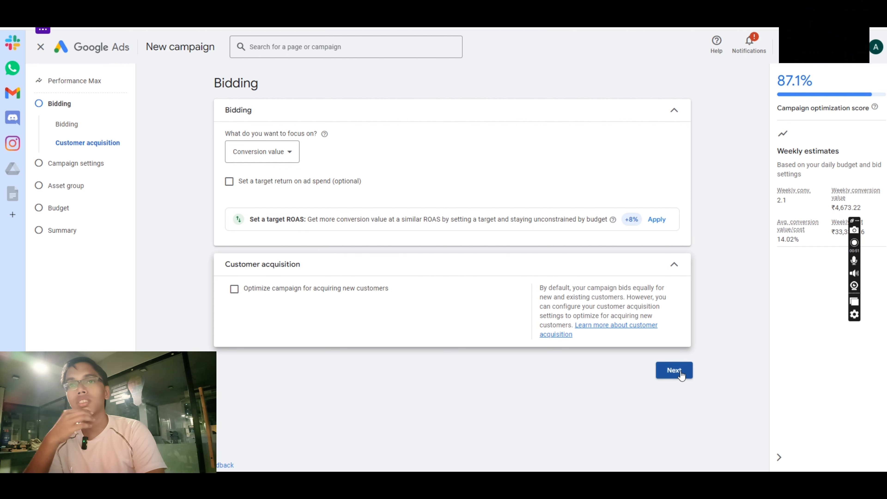
{"action": "left_click", "coordinate": [230, 180]}
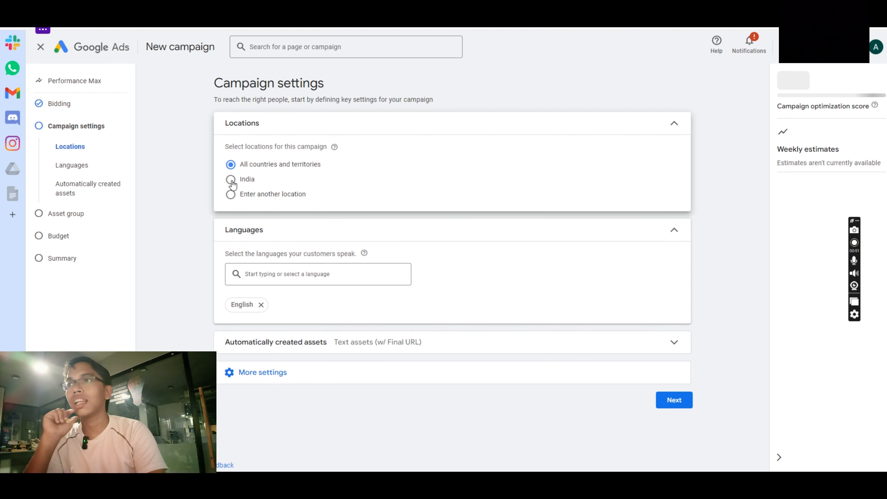
{"action": "left_click", "coordinate": [286, 271]}
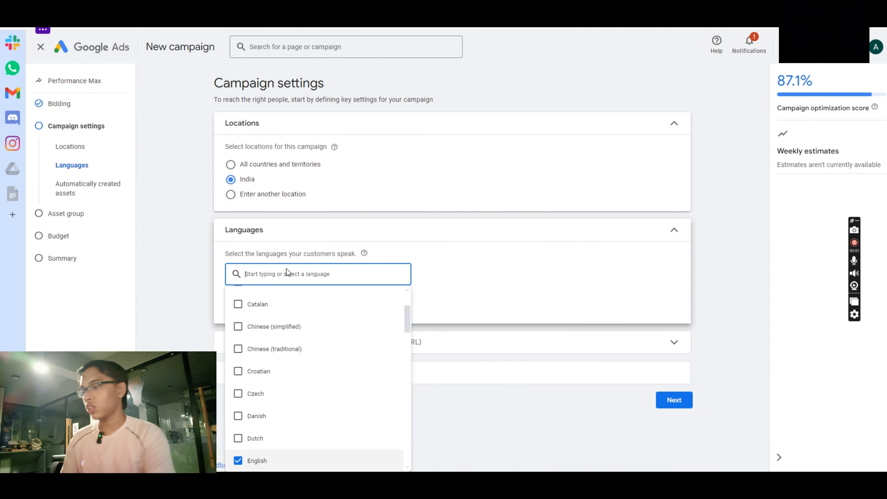
{"action": "left_click", "coordinate": [259, 195]}
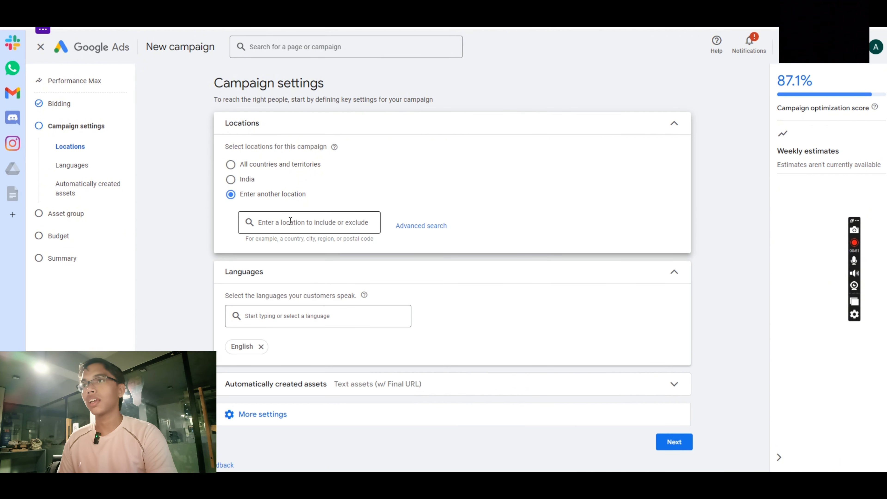
{"action": "type", "text": "U"}
{"action": "key", "text": "BackSpace"}
{"action": "type", "text": "UNITED"}
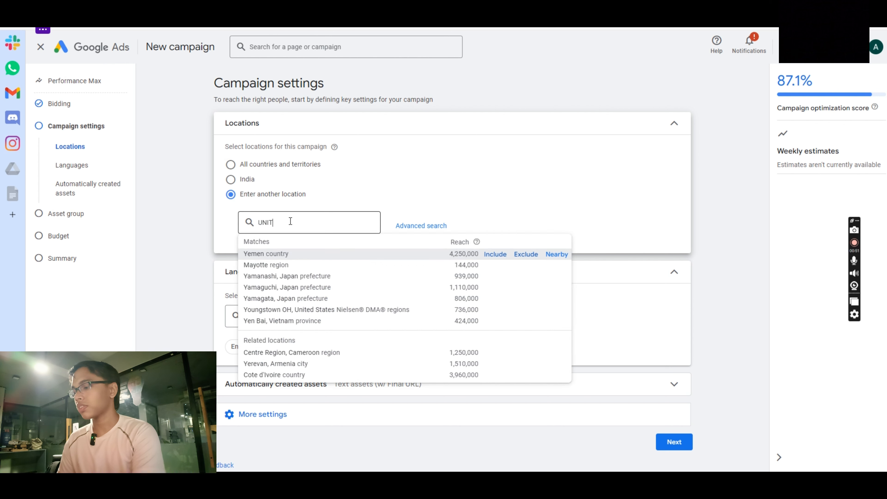
{"action": "left_click", "coordinate": [493, 254]}
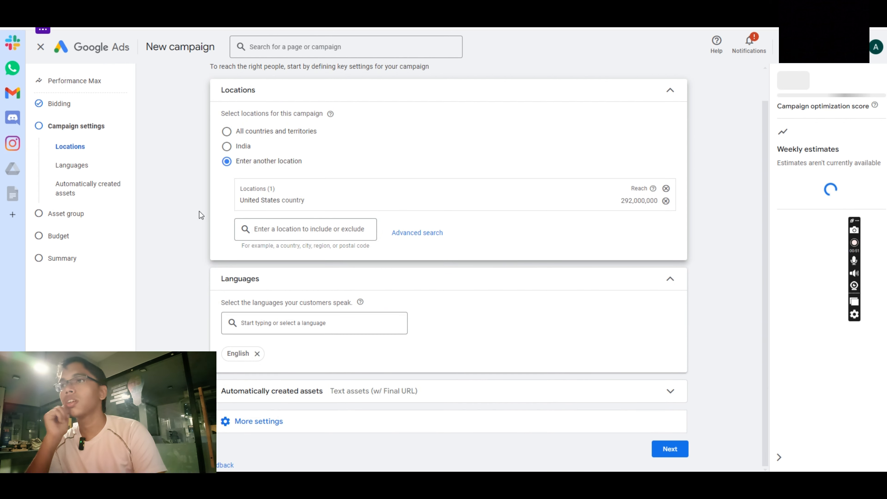
- Turn the automatically created text assets and Final URL options off and back on
{"action": "scroll", "coordinate": [198, 214], "scroll_direction": "down", "scroll_amount": 1}
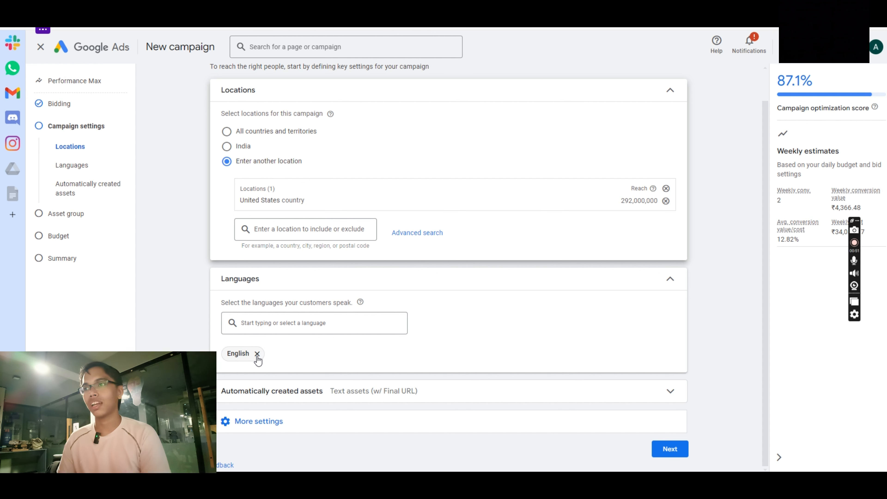
{"action": "left_click", "coordinate": [624, 400]}
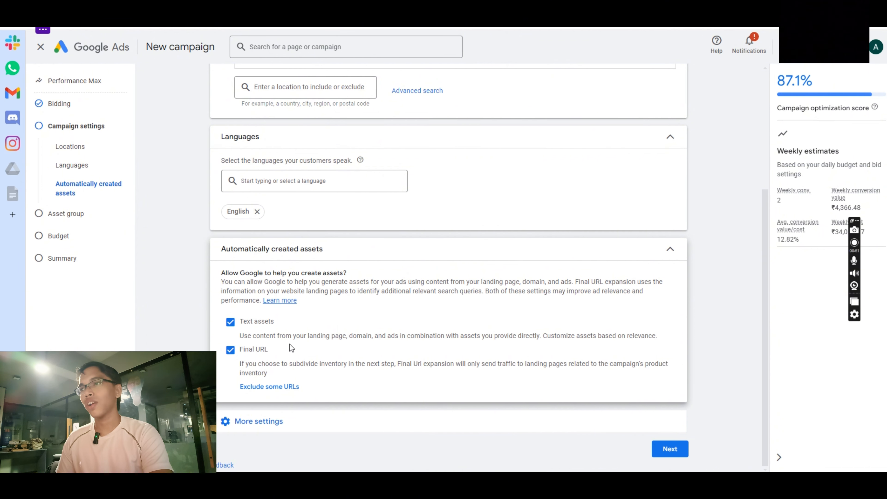
{"action": "left_click", "coordinate": [229, 322]}
{"action": "left_click", "coordinate": [231, 322]}
{"action": "left_click", "coordinate": [232, 350]}
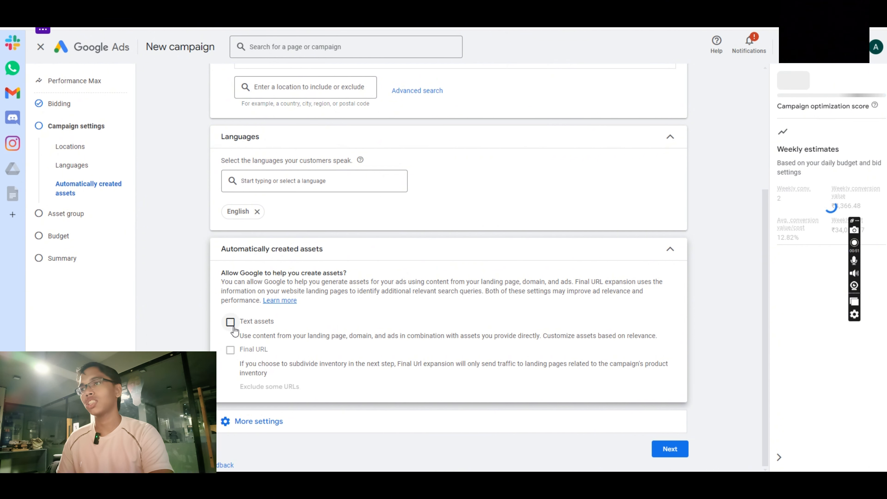
{"action": "left_click", "coordinate": [231, 350]}
{"action": "left_click", "coordinate": [670, 249]}
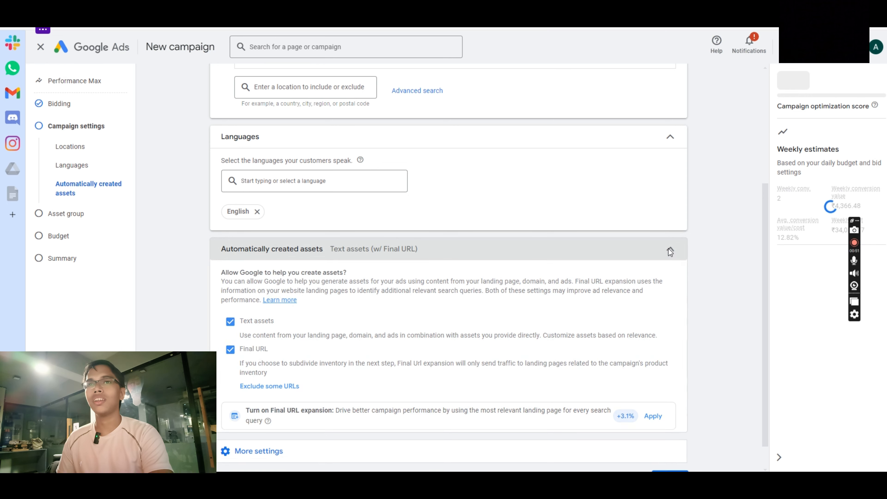
- Expand the additional campaign settings and the automatically created assets, and continue to the asset group
{"action": "left_click", "coordinate": [557, 316]}
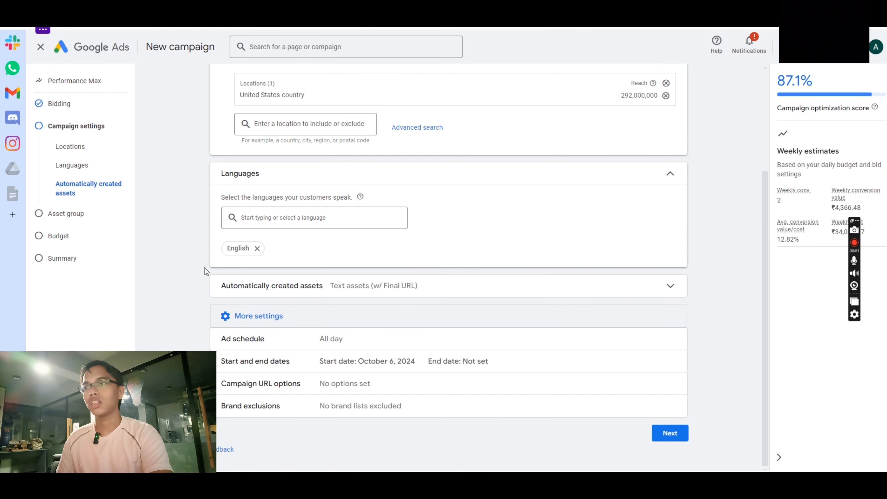
{"action": "left_click", "coordinate": [441, 296]}
{"action": "scroll", "coordinate": [347, 387], "scroll_direction": "down", "scroll_amount": 3}
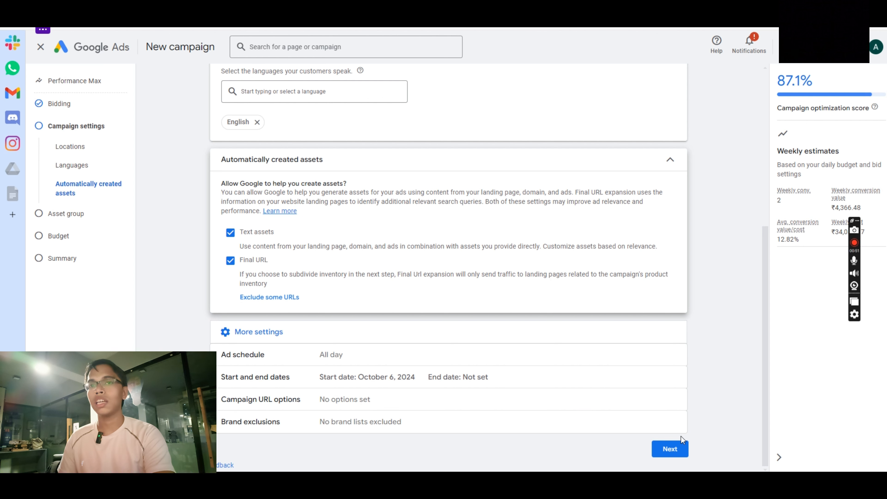
{"action": "left_click", "coordinate": [670, 451]}
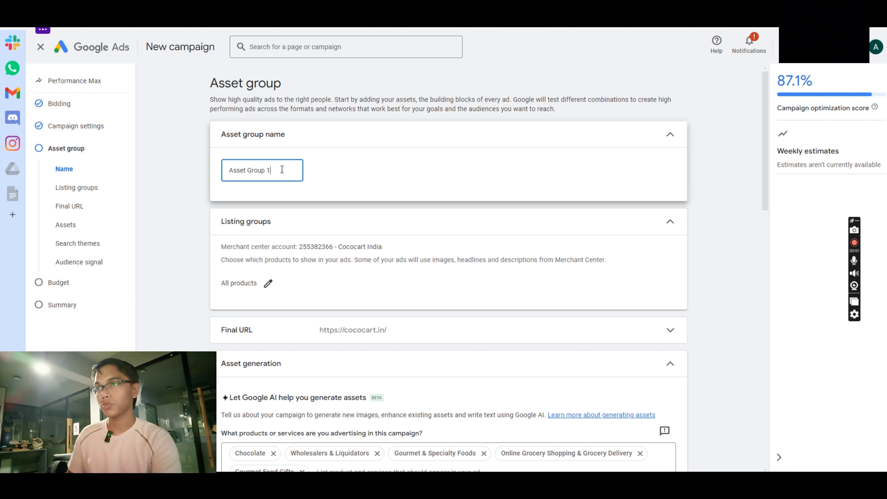
- Name the asset group Tshirts
{"action": "triple_click", "coordinate": [243, 172]}
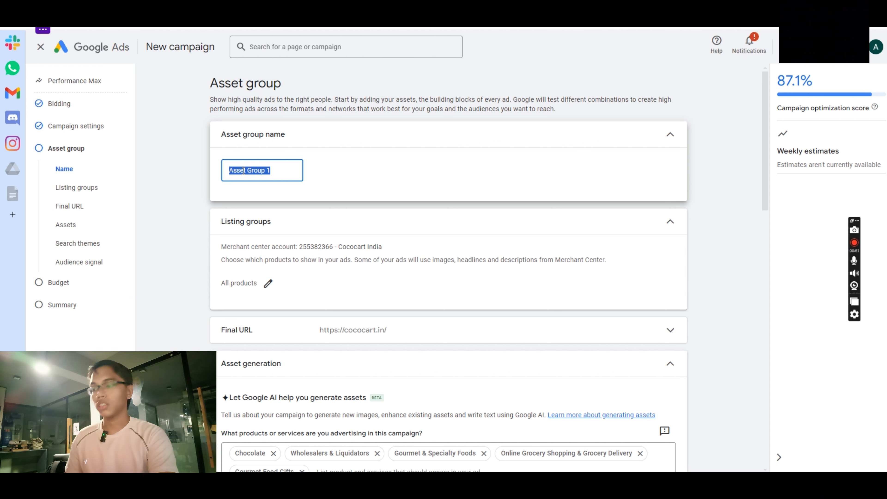
{"action": "type", "text": "aLL"}
{"action": "triple_click", "coordinate": [244, 171]}
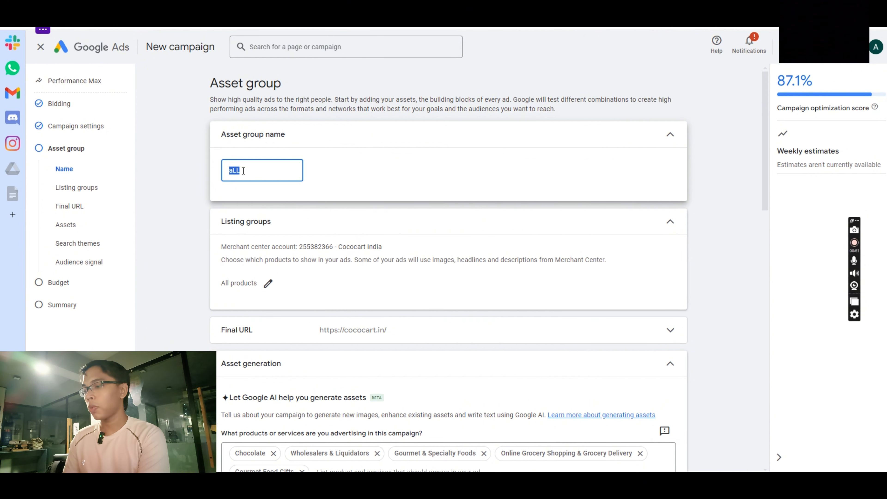
{"action": "key", "text": "BackSpace"}
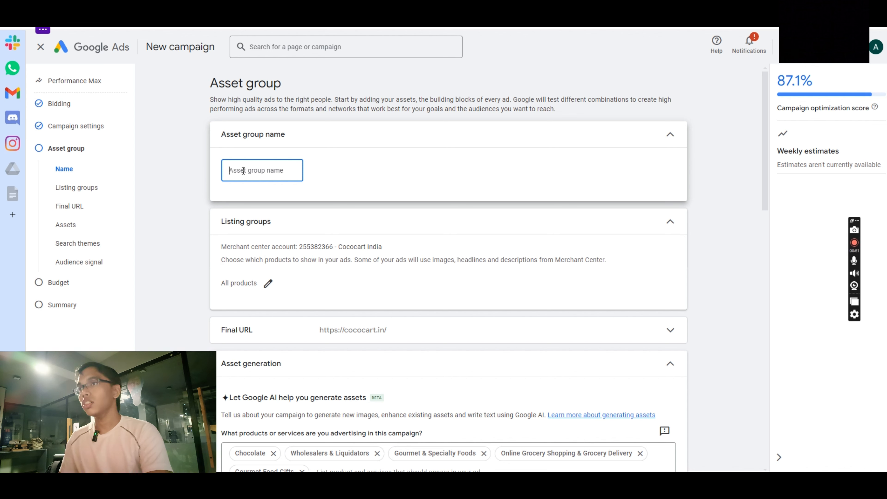
{"action": "type", "text": "Tshirts"}
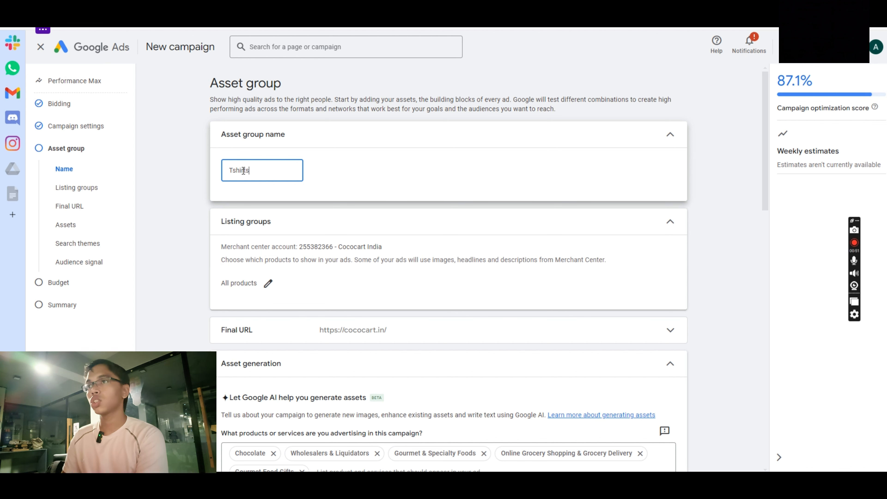
{"action": "left_click", "coordinate": [213, 185]}
{"action": "scroll", "coordinate": [218, 198], "scroll_direction": "down", "scroll_amount": 1}
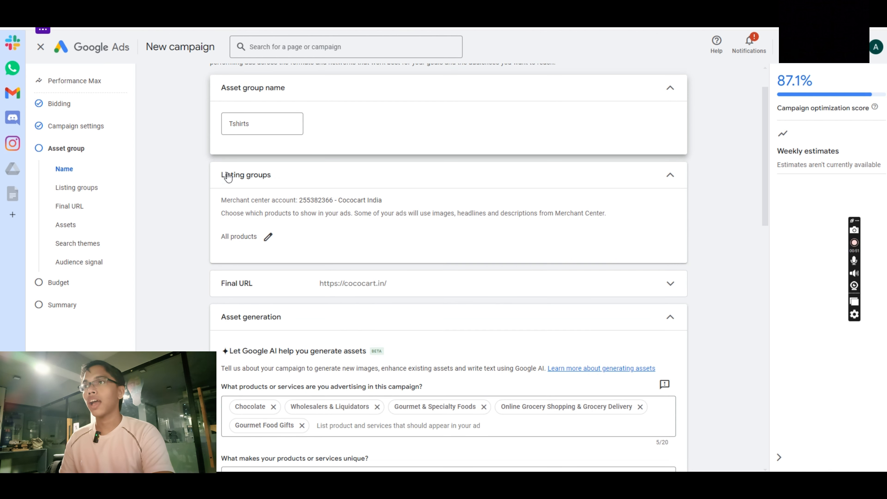
- Try limiting the listing group to a selection of products by Item ID, and search the items for tshirt
{"action": "left_click", "coordinate": [267, 239]}
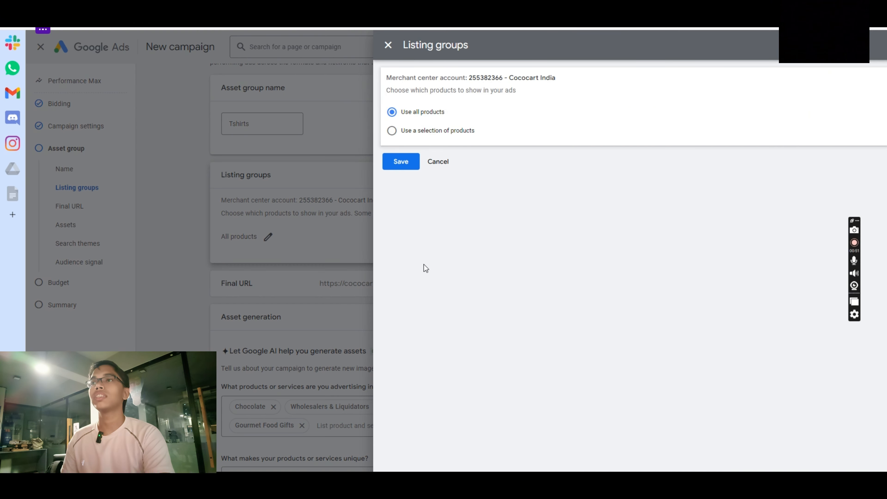
{"action": "left_click", "coordinate": [414, 131]}
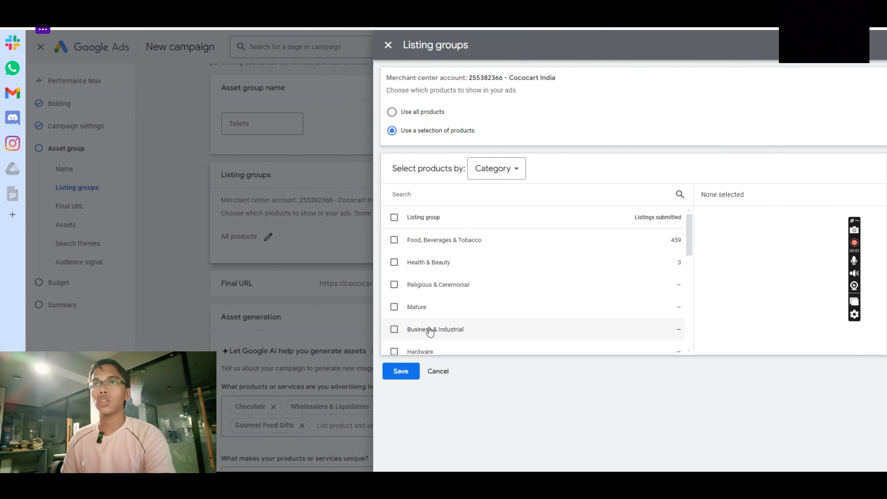
{"action": "left_click", "coordinate": [507, 171]}
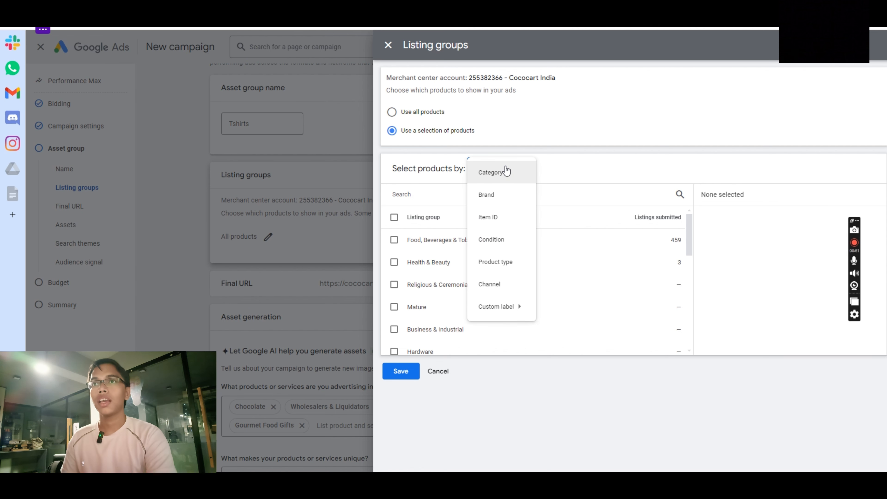
{"action": "left_click", "coordinate": [487, 218]}
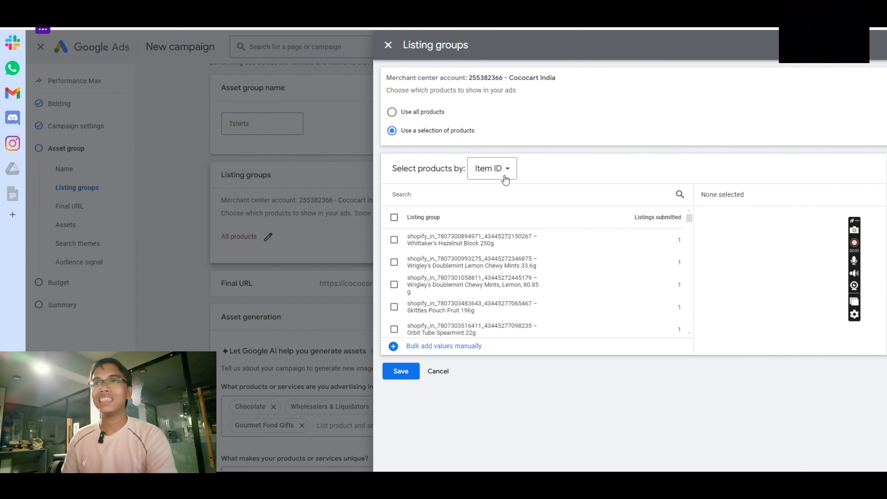
{"action": "left_click", "coordinate": [434, 193]}
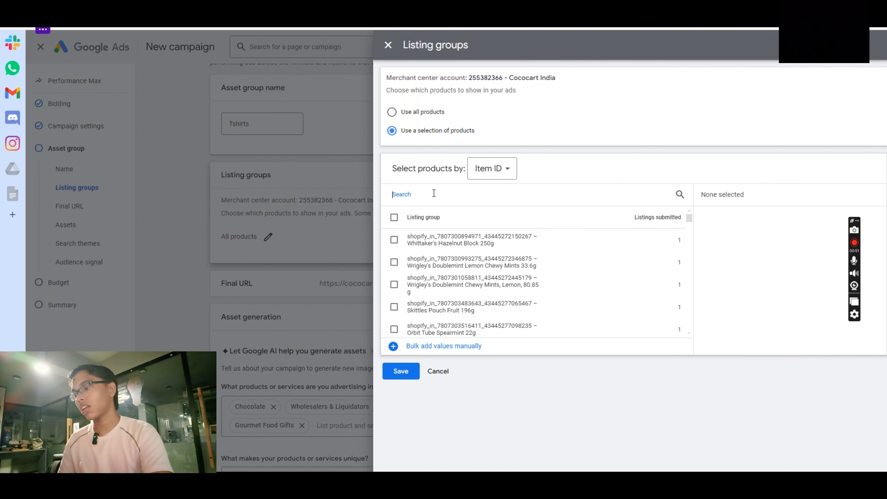
{"action": "type", "text": "tshirt"}
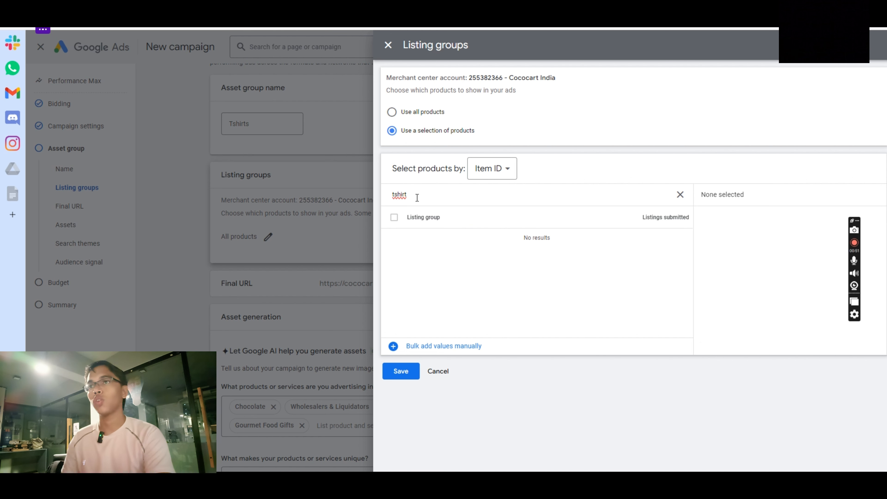
{"action": "left_click_drag", "start_coordinate": [417, 198], "coordinate": [393, 202]}
{"action": "key", "text": "BackSpace"}
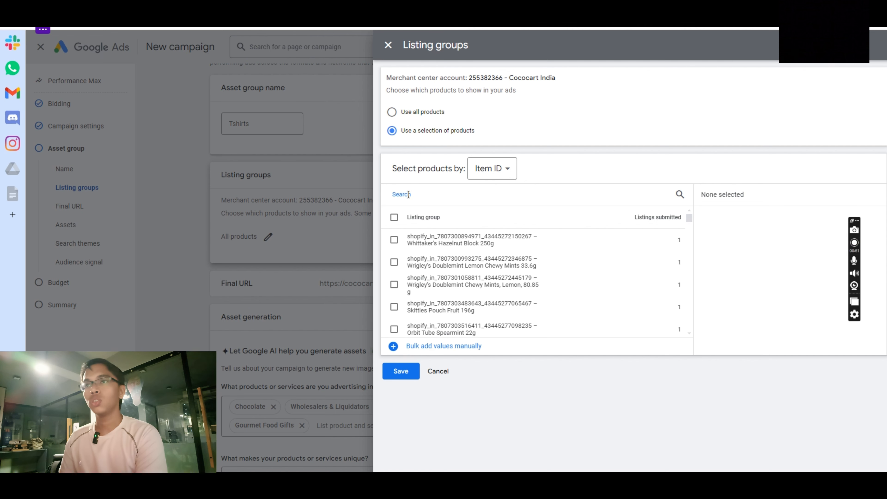
- Try selecting the first four listed products for the listing group, clear the selection and cancel the listing group changes
{"action": "left_click", "coordinate": [394, 262]}
{"action": "left_click", "coordinate": [394, 285]}
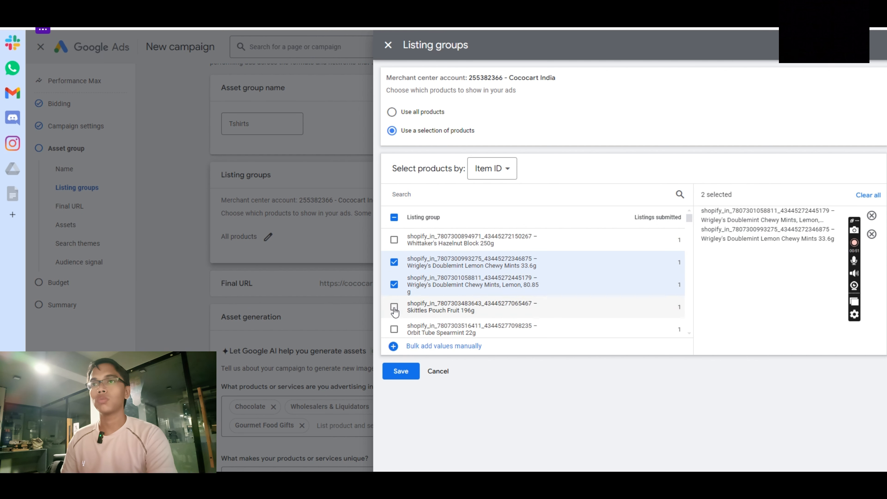
{"action": "left_click", "coordinate": [394, 307]}
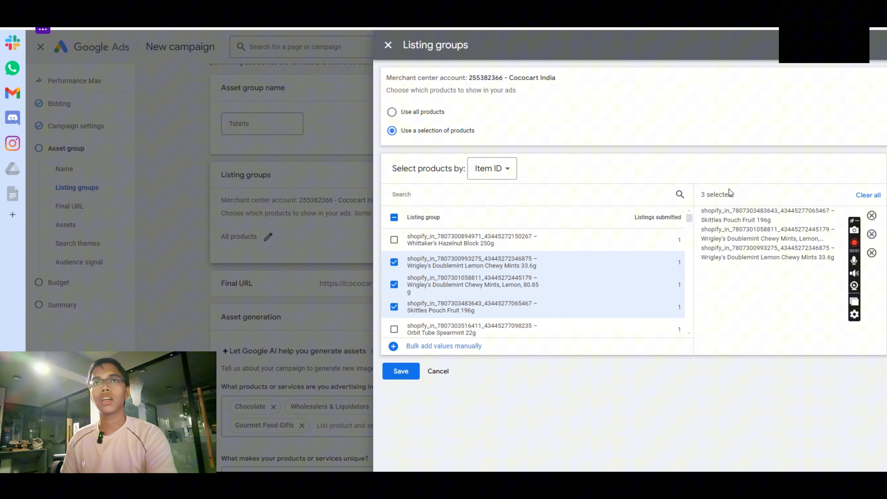
{"action": "left_click", "coordinate": [394, 240]}
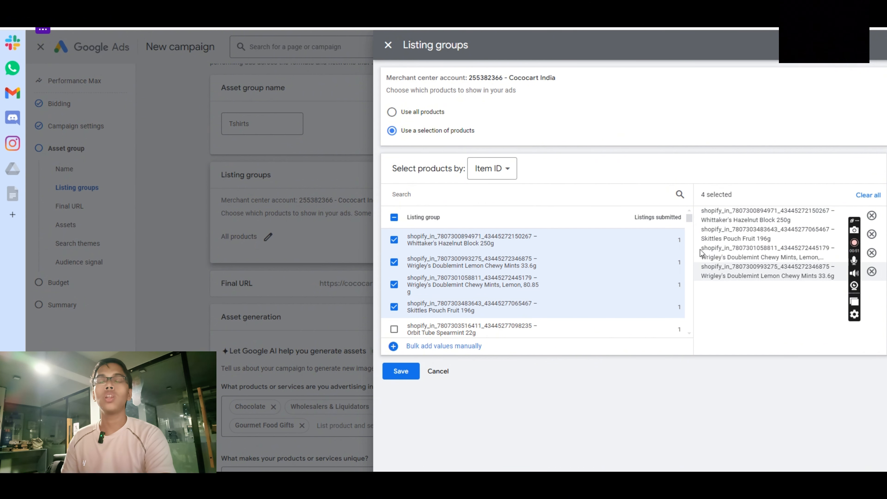
{"action": "left_click", "coordinate": [394, 220]}
{"action": "left_click", "coordinate": [394, 220]}
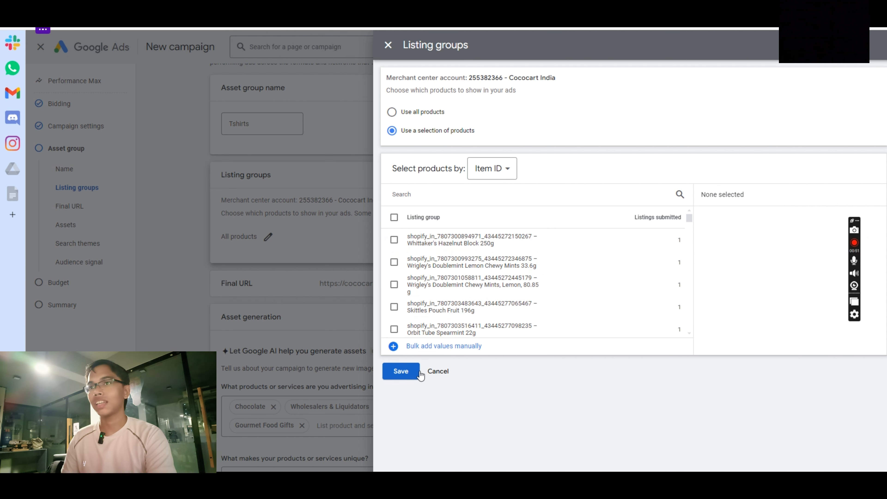
{"action": "left_click", "coordinate": [438, 371]}
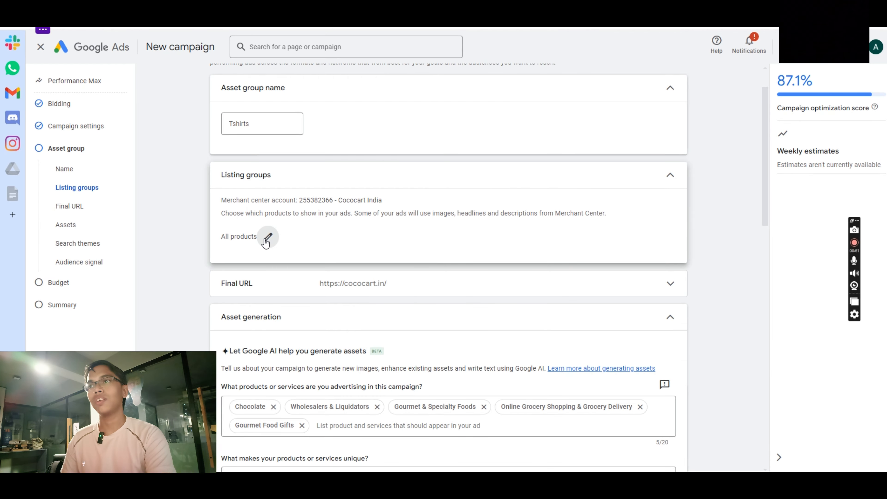
{"action": "scroll", "coordinate": [301, 228], "scroll_direction": "down", "scroll_amount": 2}
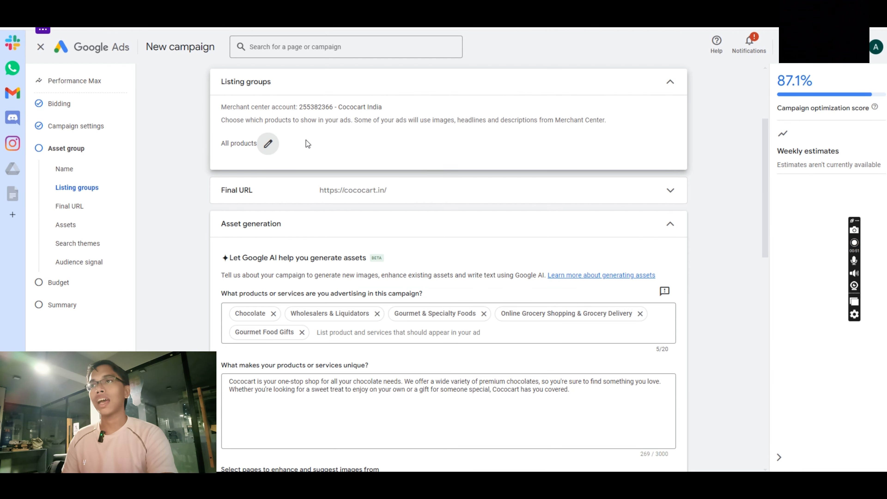
- Skip the AI asset generation and continue to the Assets section of the asset group
{"action": "scroll", "coordinate": [312, 160], "scroll_direction": "down", "scroll_amount": 2}
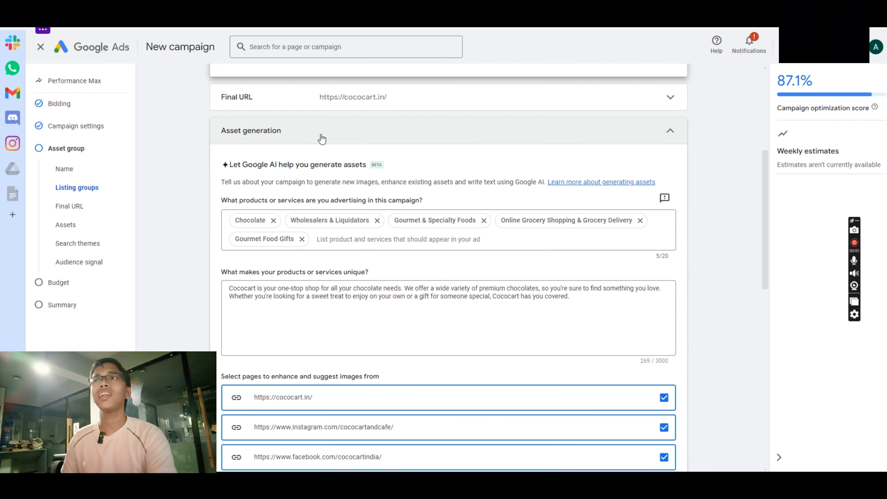
{"action": "scroll", "coordinate": [343, 268], "scroll_direction": "down", "scroll_amount": 4}
{"action": "scroll", "coordinate": [343, 269], "scroll_direction": "down", "scroll_amount": 3}
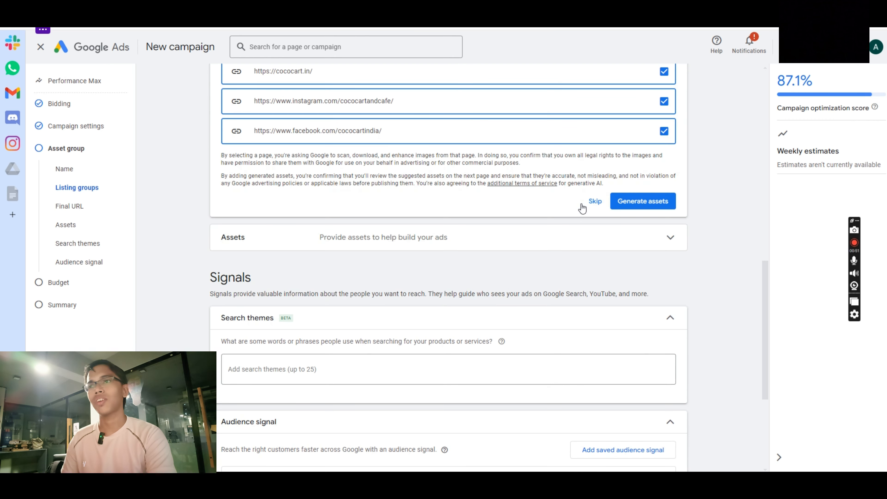
{"action": "left_click", "coordinate": [591, 200]}
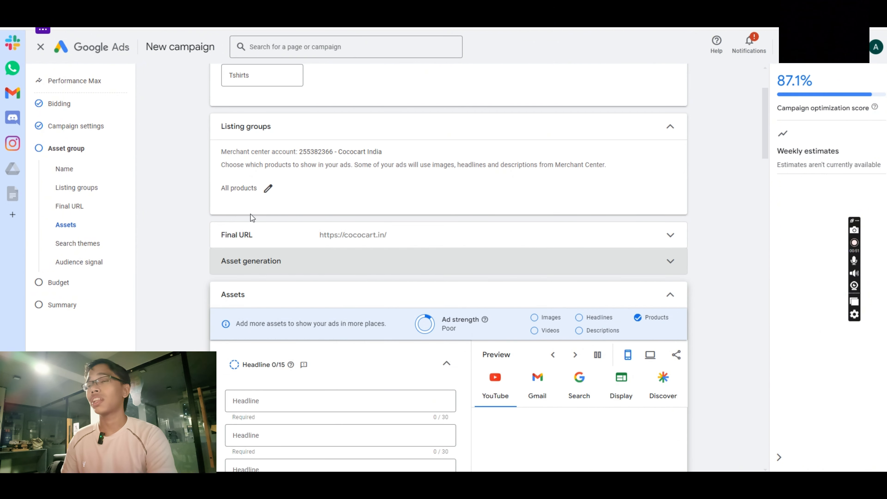
- Expand the Final URL section to review the asset group's landing page address, and collapse it again
{"action": "left_click", "coordinate": [669, 235]}
{"action": "scroll", "coordinate": [384, 245], "scroll_direction": "down", "scroll_amount": 1}
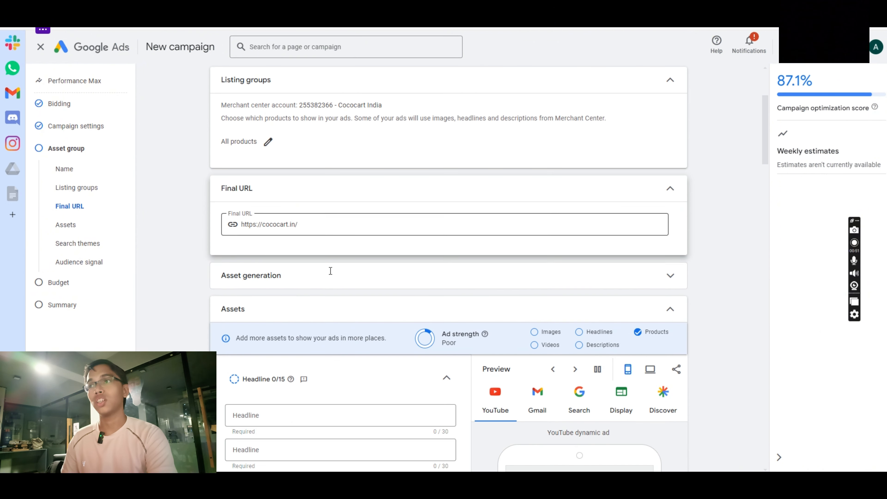
{"action": "left_click", "coordinate": [305, 227]}
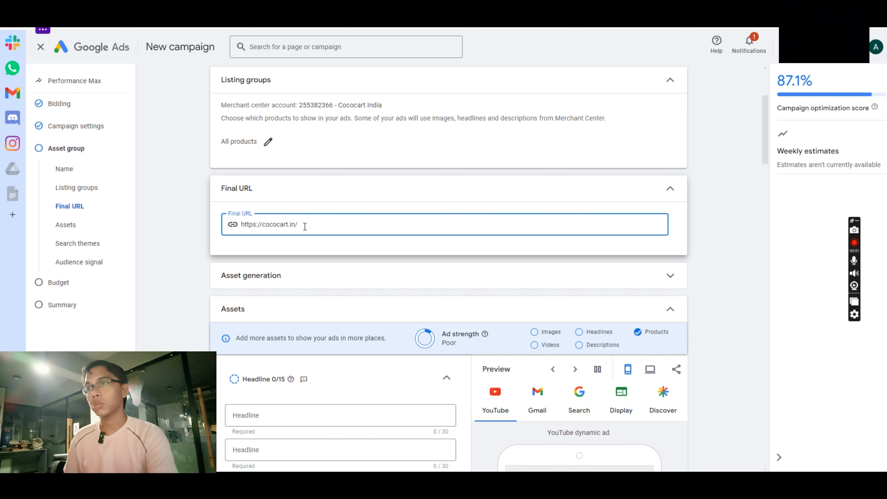
{"action": "left_click", "coordinate": [425, 190]}
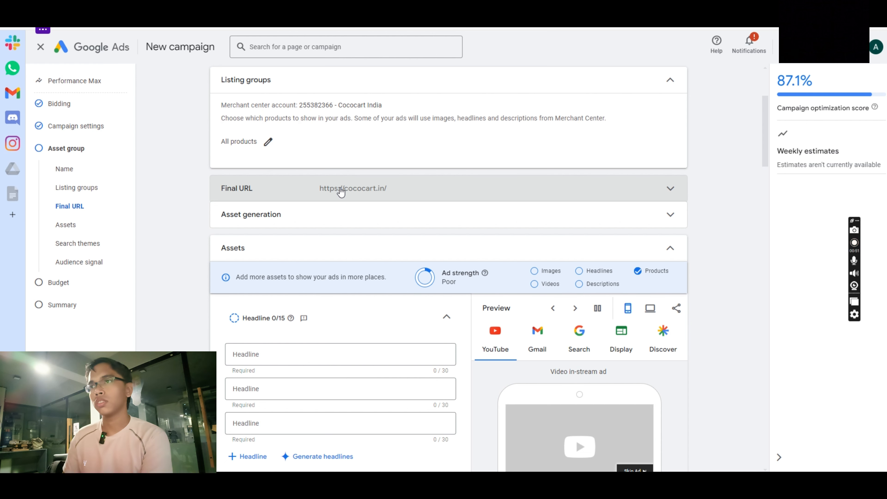
- Look through the headline, long headline, description and image fields in the Assets section
{"action": "scroll", "coordinate": [341, 191], "scroll_direction": "down", "scroll_amount": 4}
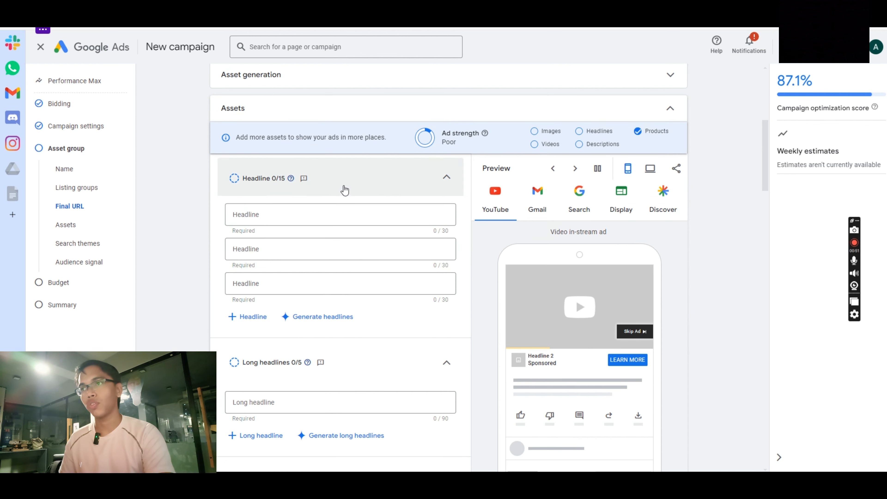
{"action": "left_click", "coordinate": [241, 217]}
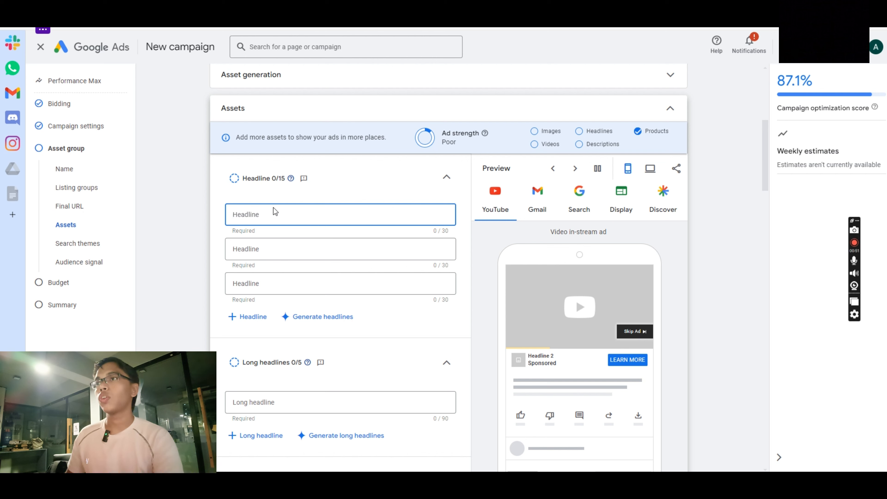
{"action": "scroll", "coordinate": [327, 227], "scroll_direction": "down", "scroll_amount": 1}
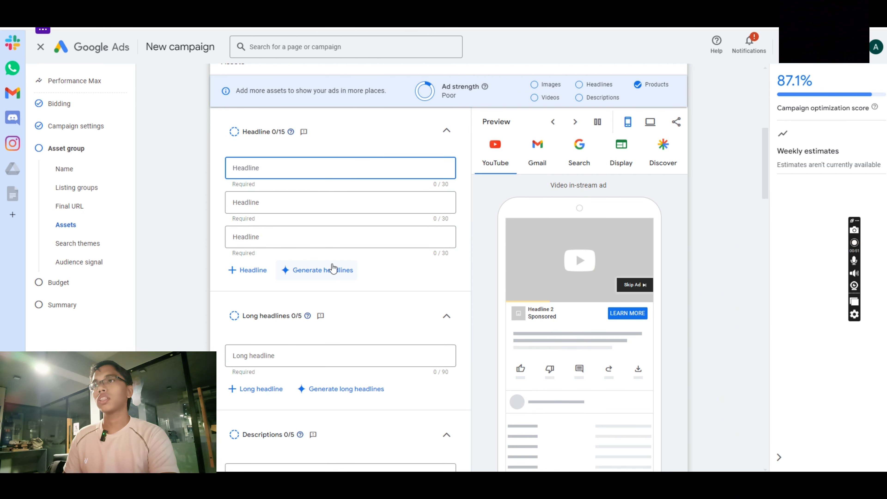
{"action": "scroll", "coordinate": [327, 267], "scroll_direction": "down", "scroll_amount": 2}
{"action": "scroll", "coordinate": [253, 266], "scroll_direction": "down", "scroll_amount": 4}
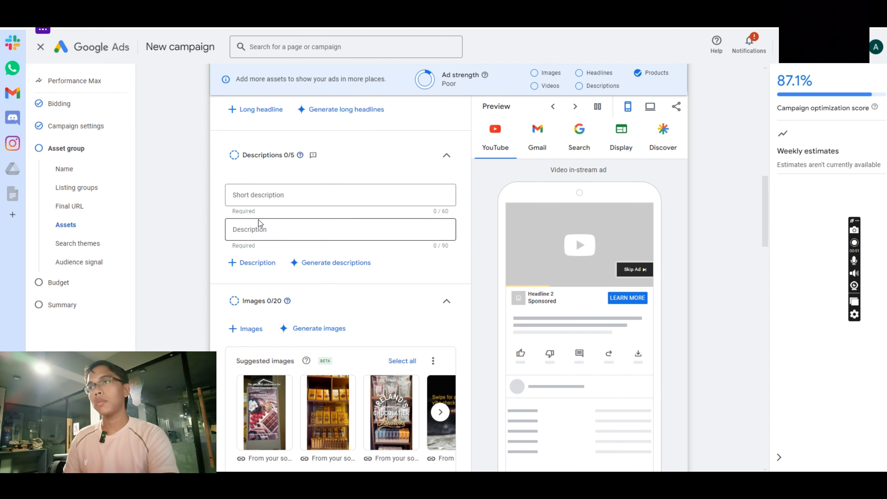
{"action": "left_click", "coordinate": [235, 194]}
{"action": "scroll", "coordinate": [256, 230], "scroll_direction": "up", "scroll_amount": 7}
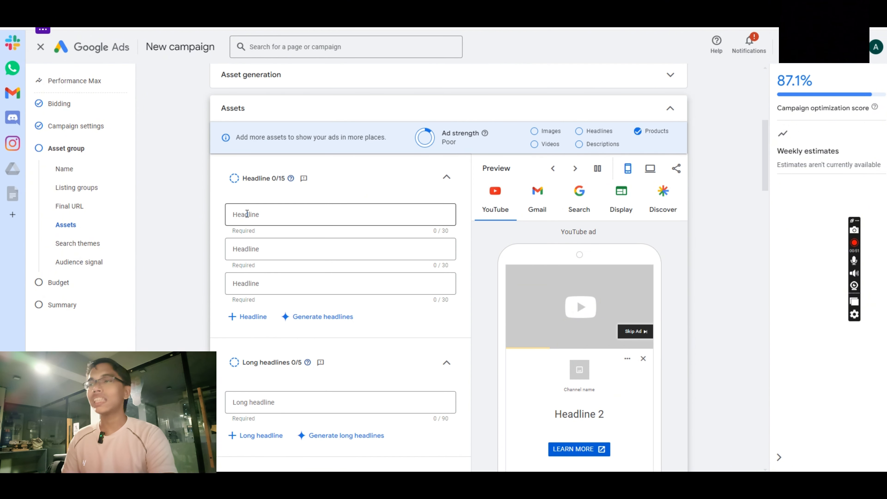
- Enter "Gymshark Compression Tshirt" as the first headline of the asset group
{"action": "left_click", "coordinate": [248, 214]}
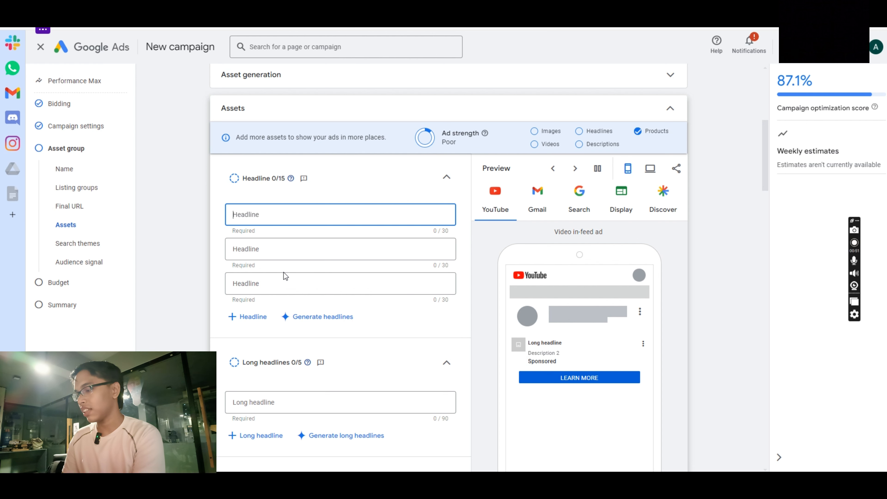
{"action": "type", "text": "Gymshark"}
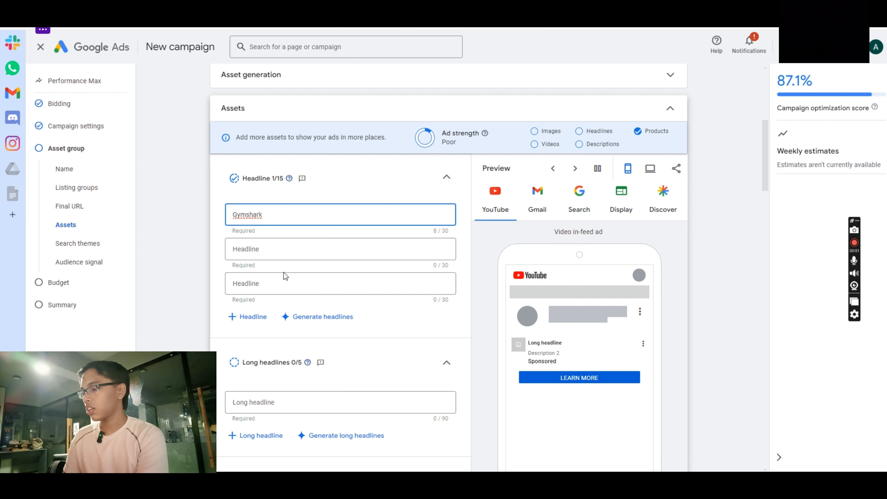
{"action": "type", "text": " Compression Tshirt"}
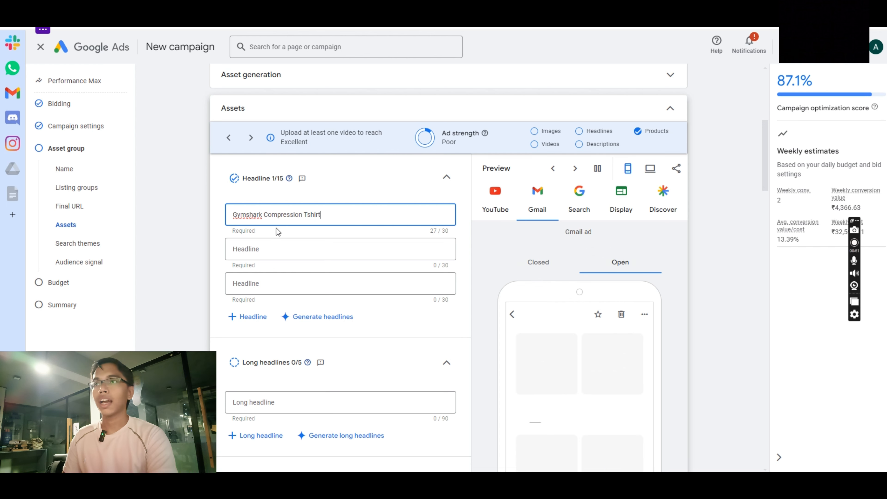
- Enter "Spill-Proof, 10% Cotton" as the second headline
{"action": "left_click", "coordinate": [301, 245]}
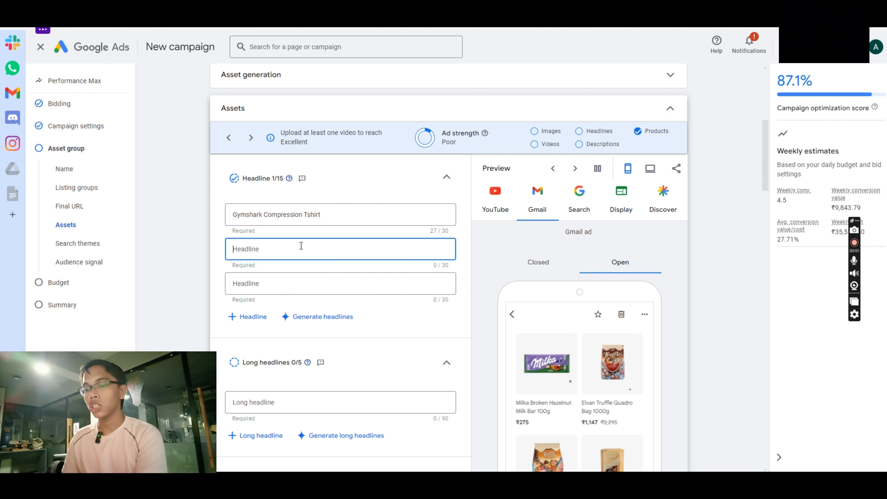
{"action": "type", "text": "Spill"}
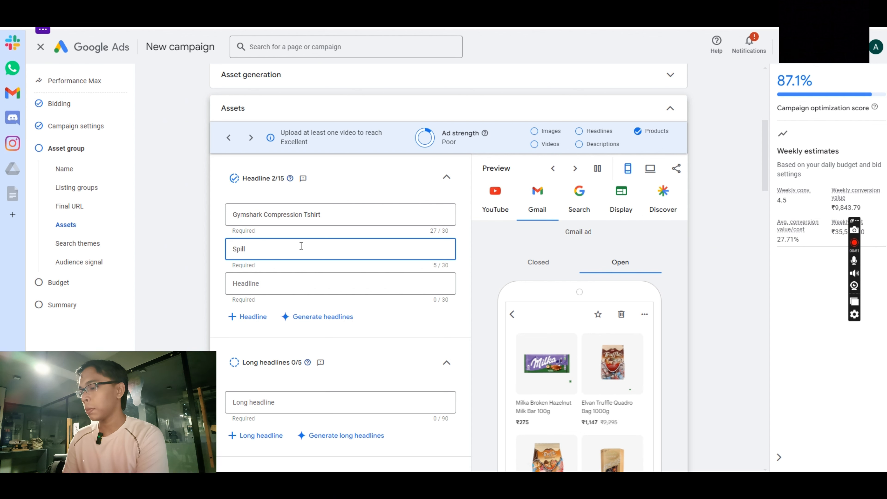
{"action": "type", "text": "Proof, "}
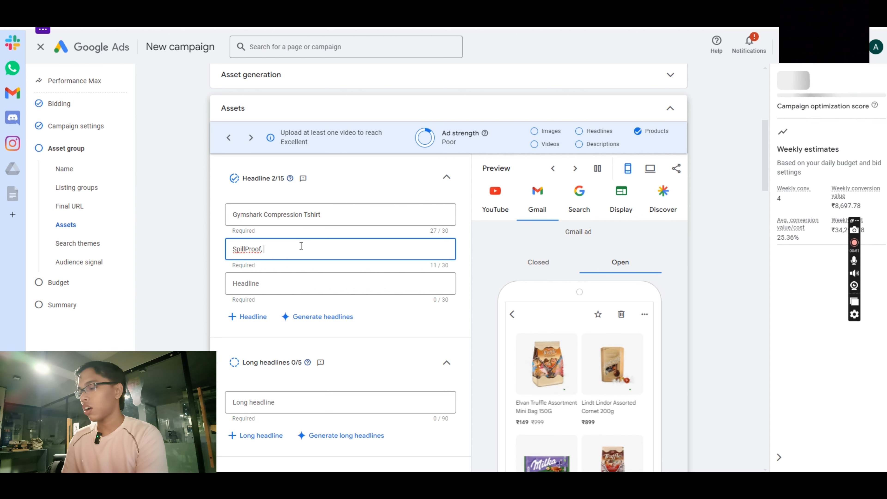
{"action": "type", "text": "10%"}
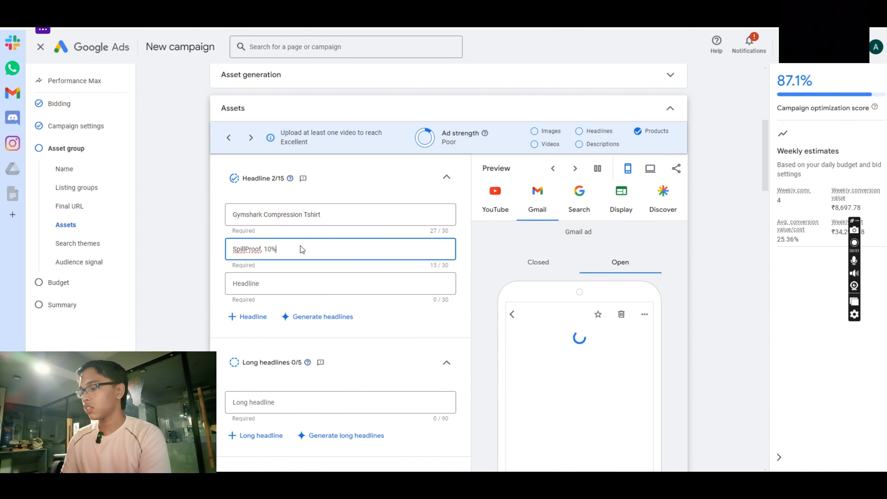
{"action": "type", "text": " Cotto"}
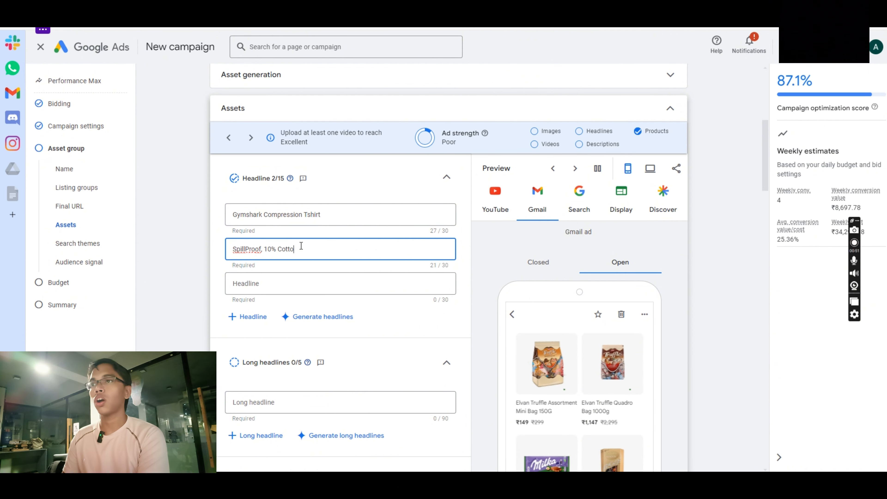
{"action": "type", "text": "n"}
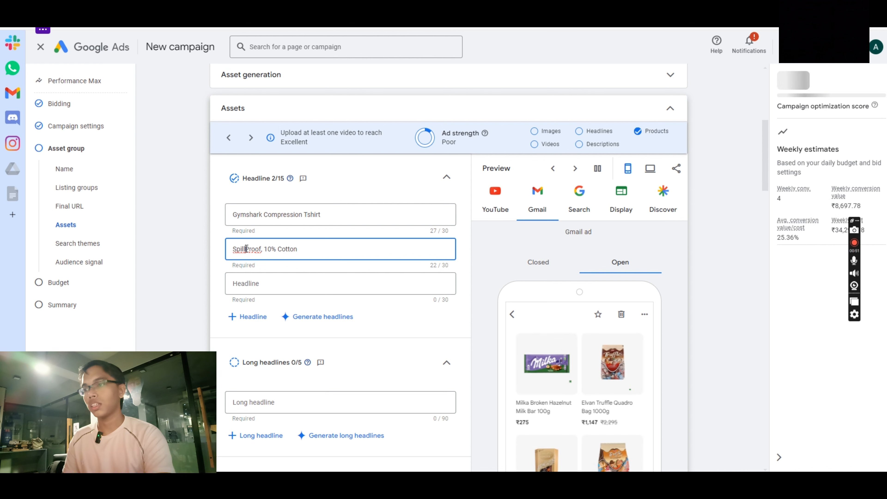
{"action": "left_click", "coordinate": [246, 249]}
{"action": "type", "text": "-"}
{"action": "left_click", "coordinate": [188, 274]}
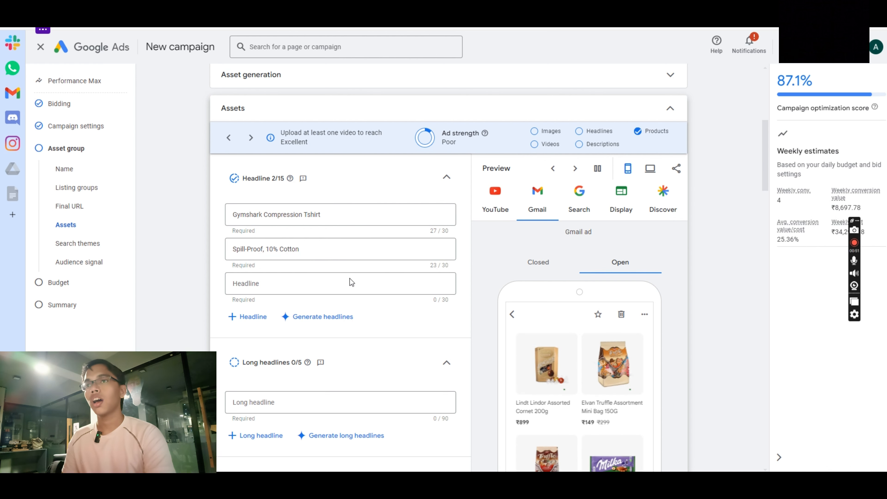
- Enter "Shop Now" as the third headline and "Limited Availability" as the fourth headline
{"action": "left_click", "coordinate": [287, 283]}
{"action": "type", "text": "S"}
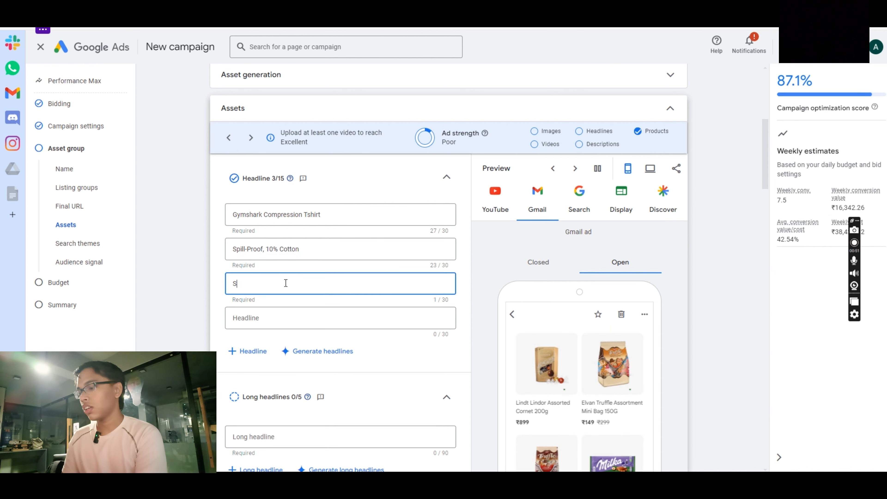
{"action": "type", "text": "hop Now"}
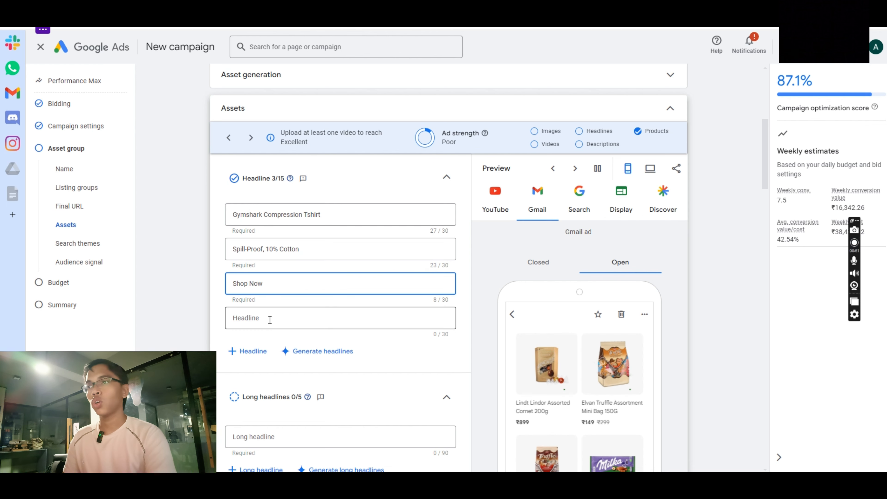
{"action": "left_click", "coordinate": [270, 321]}
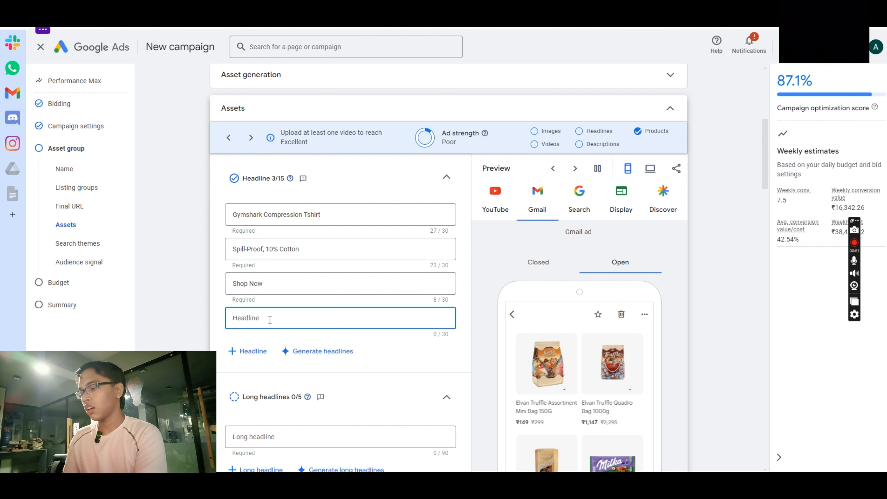
{"action": "type", "text": "Lim"}
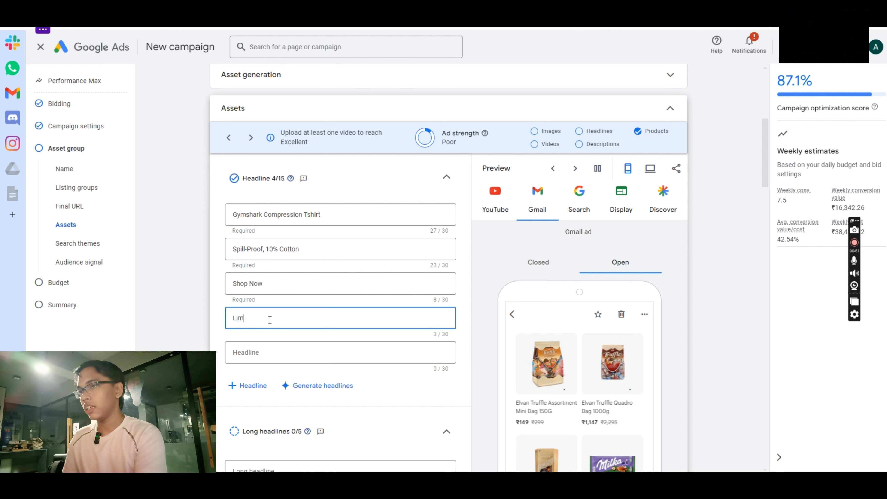
{"action": "type", "text": "ited Av"}
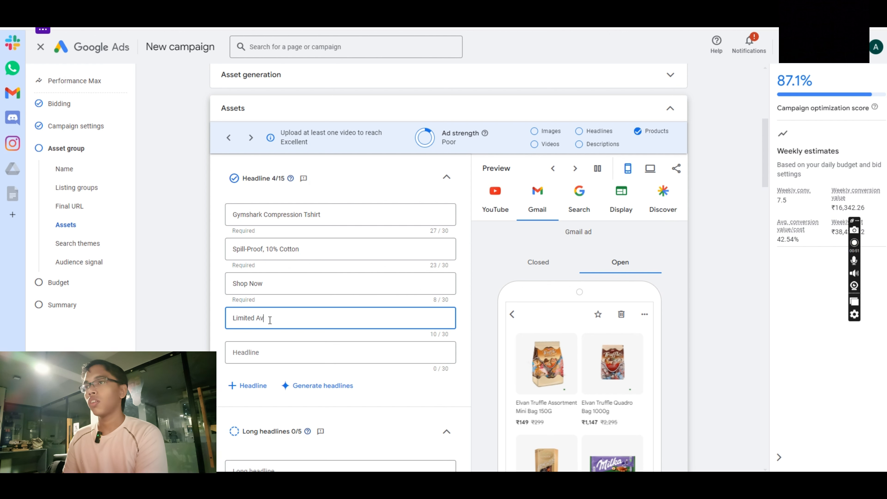
{"action": "type", "text": "ailability"}
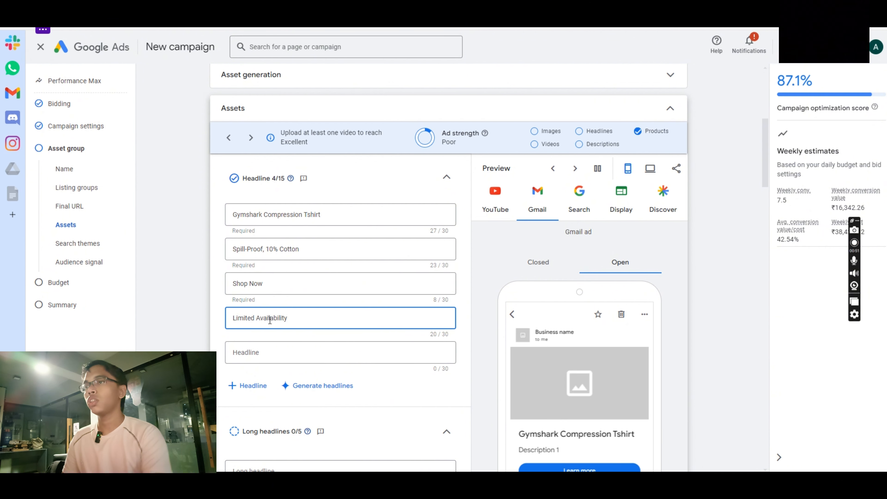
- Enter "Going Out Stock" as the fifth headline of the asset group
{"action": "left_click", "coordinate": [270, 349]}
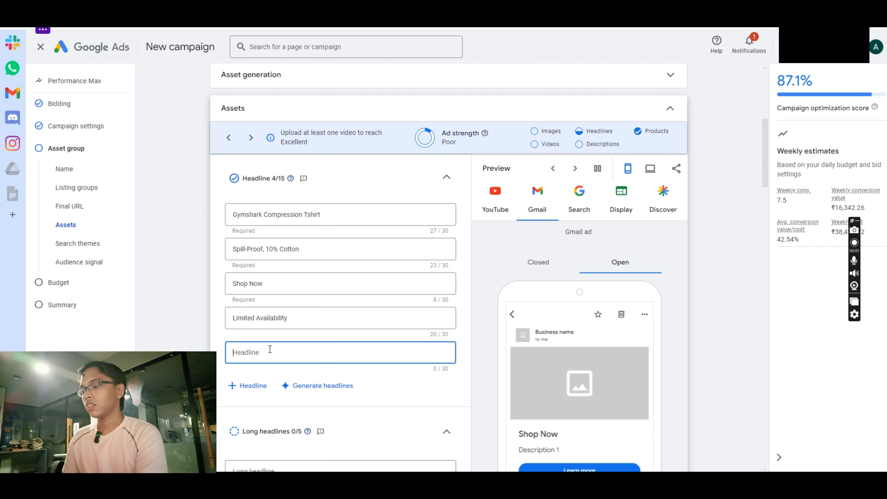
{"action": "type", "text": "Going Ou"}
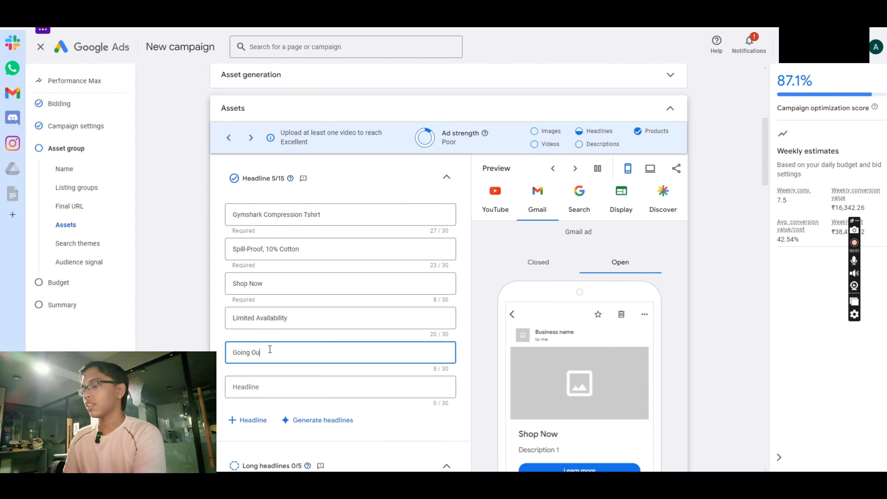
{"action": "type", "text": "t Stock"}
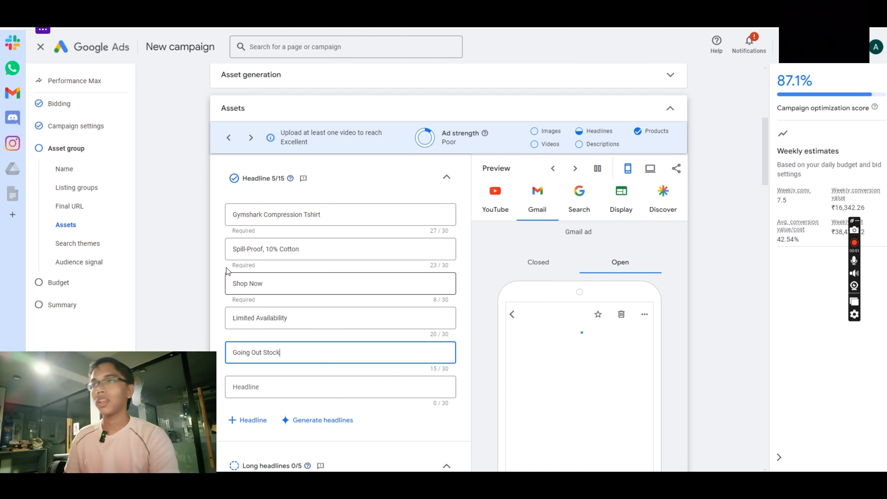
- Draft "This Is Teh Best Cotton USed in The MARKET Sourced From" as the first long headline and clear it again
{"action": "scroll", "coordinate": [245, 297], "scroll_direction": "down", "scroll_amount": 6}
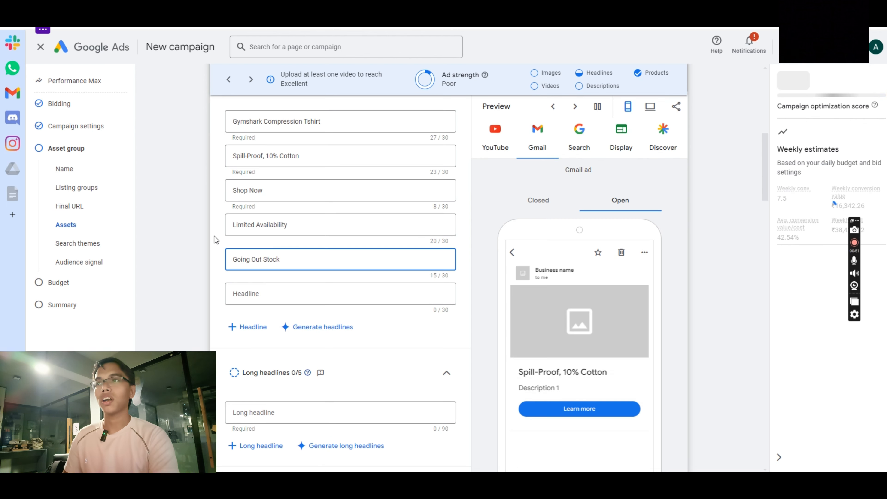
{"action": "left_click", "coordinate": [272, 224]}
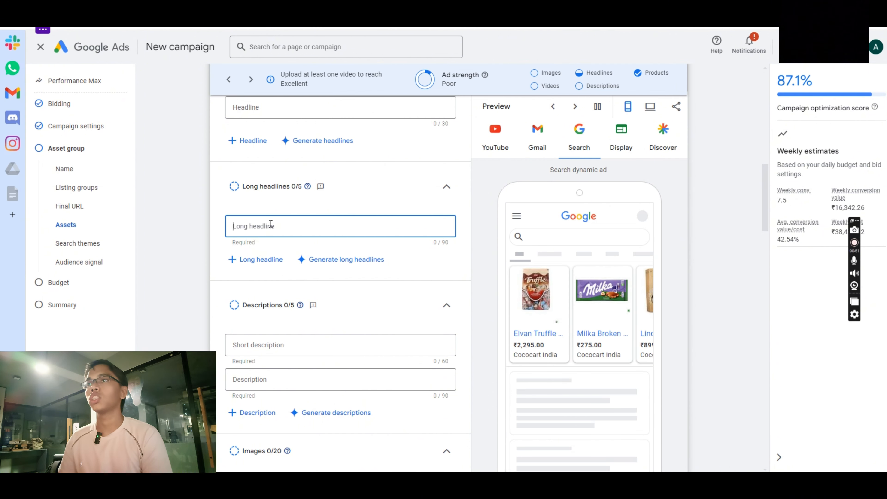
{"action": "type", "text": "This "}
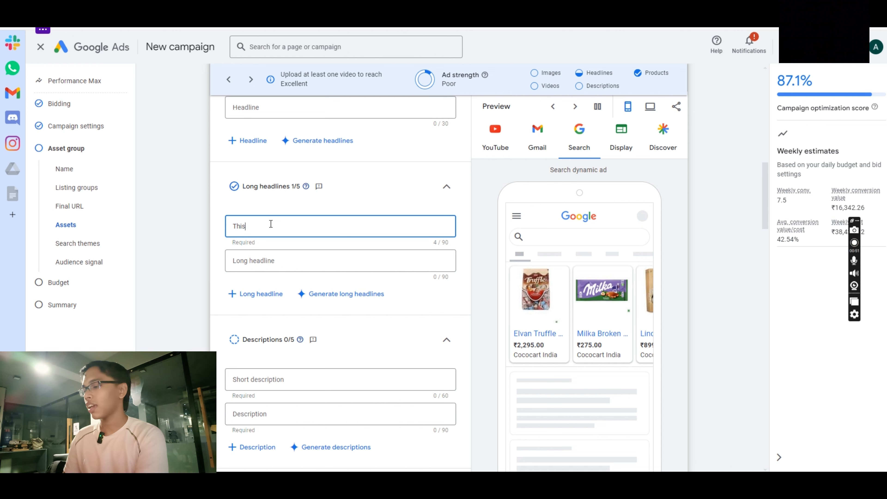
{"action": "type", "text": "Is "}
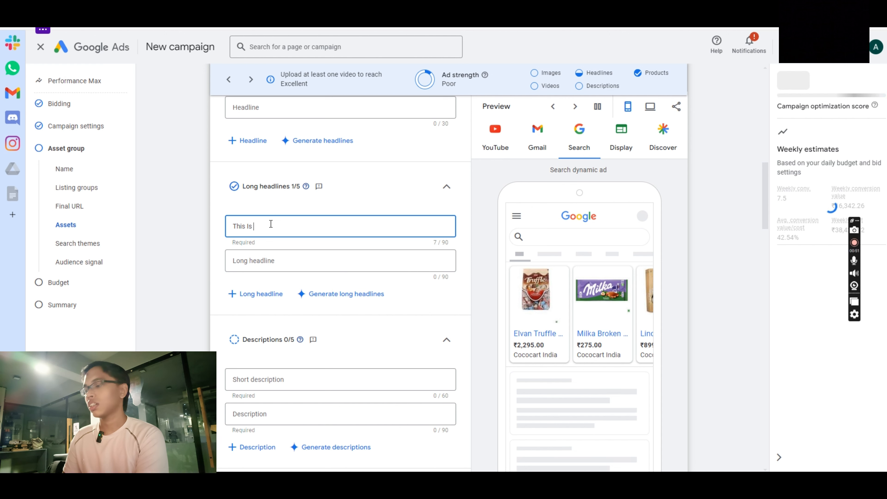
{"action": "type", "text": "Teh Best Cotton U"}
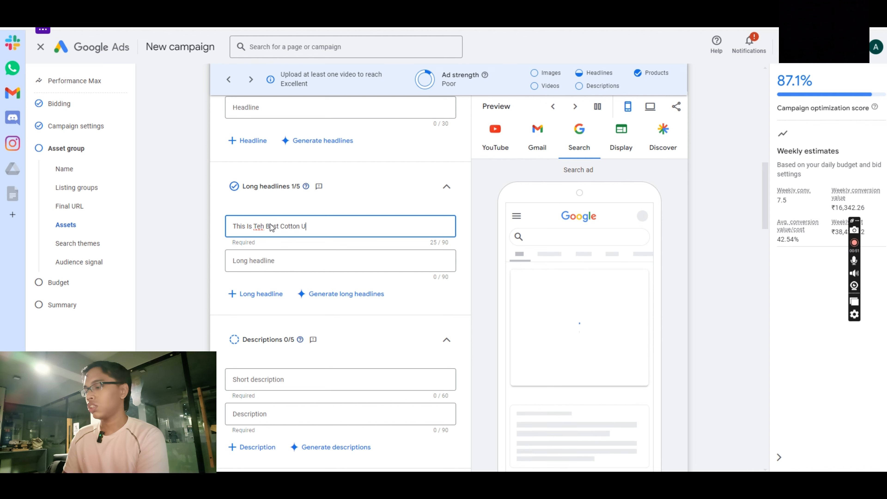
{"action": "type", "text": "Sed in The MARKET"}
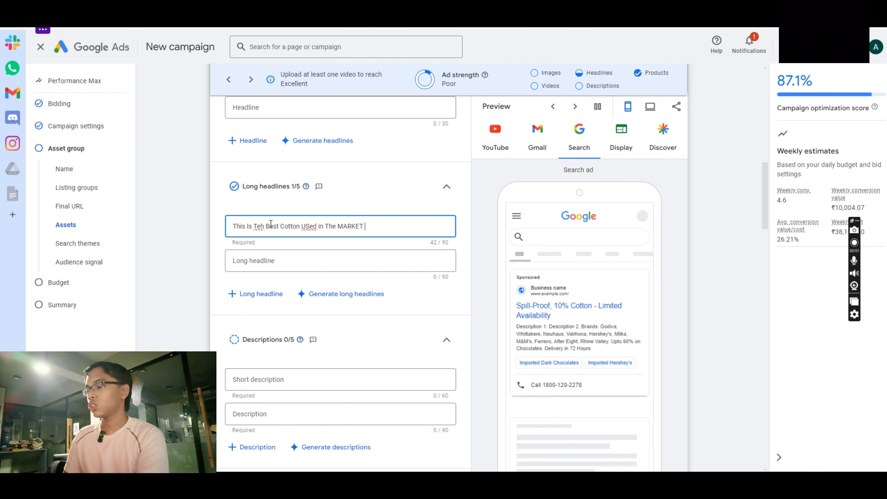
{"action": "type", "text": "Sourced From"}
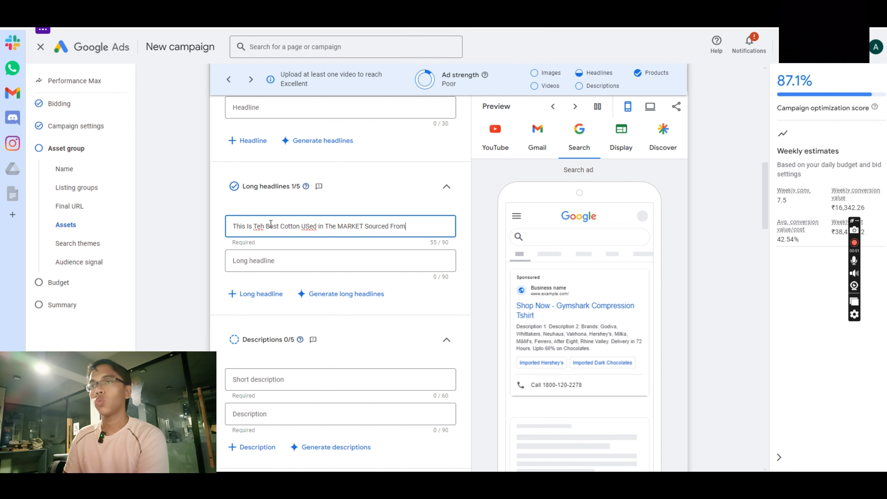
{"action": "key", "text": "ctrl+a"}
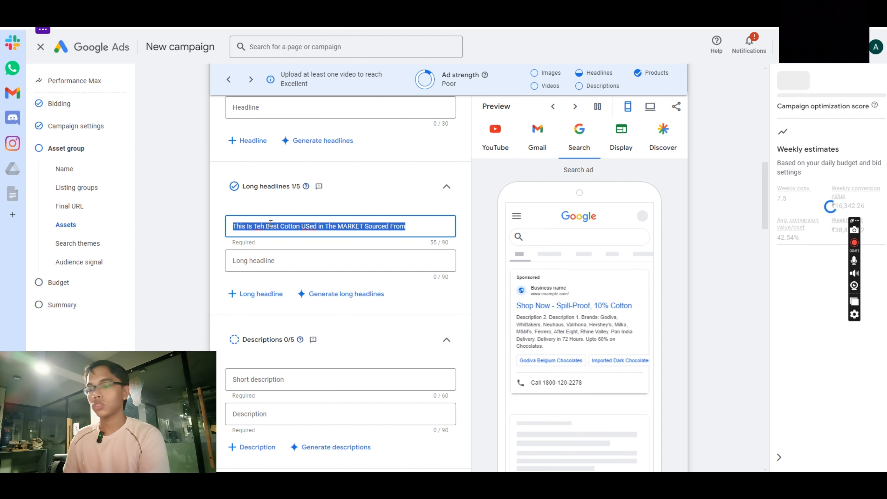
{"action": "key", "text": "BackSpace"}
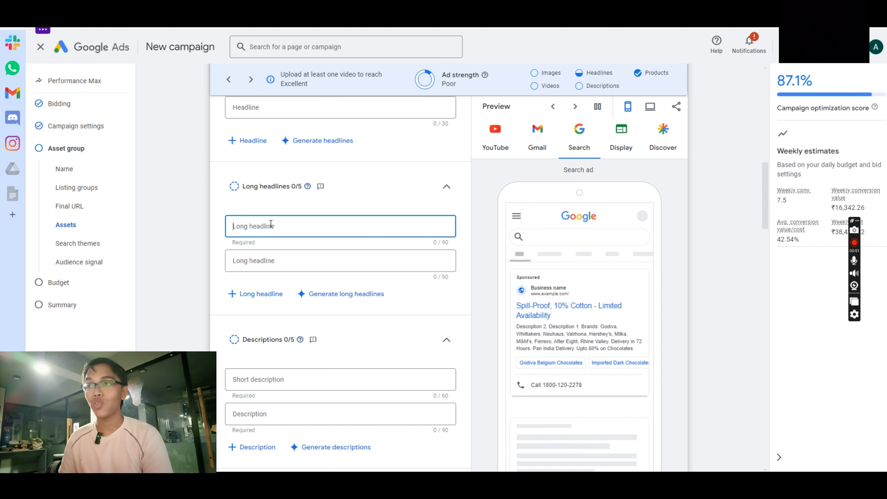
- Examine the asset group's description, image, logo, business name and video sections without entering anything
{"action": "left_click", "coordinate": [214, 244]}
{"action": "scroll", "coordinate": [223, 245], "scroll_direction": "down", "scroll_amount": 3}
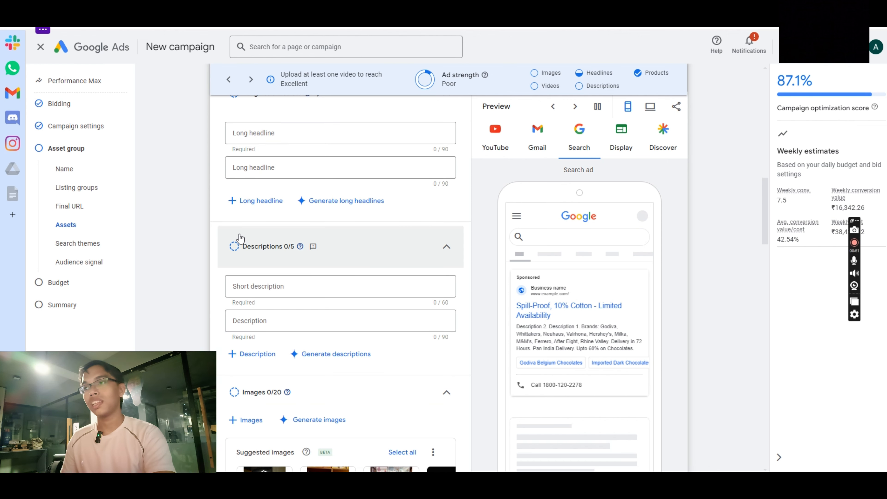
{"action": "scroll", "coordinate": [295, 280], "scroll_direction": "down", "scroll_amount": 1}
{"action": "left_click", "coordinate": [281, 241]}
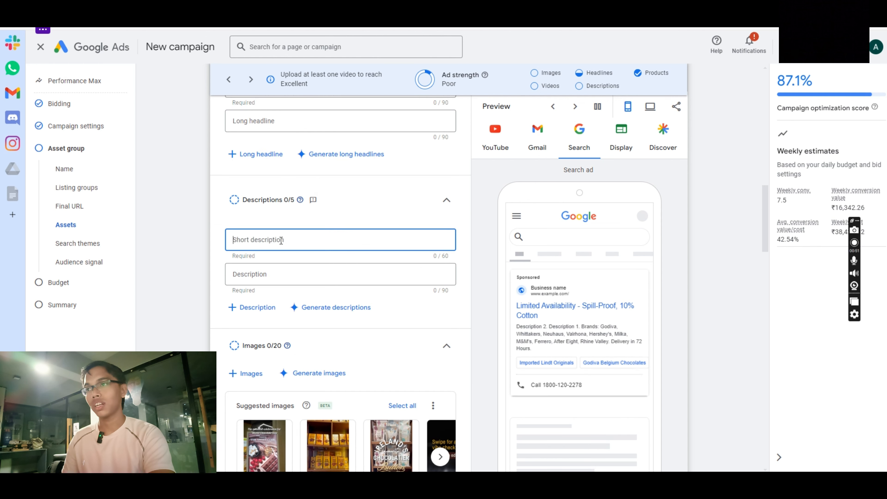
{"action": "left_click", "coordinate": [280, 276]}
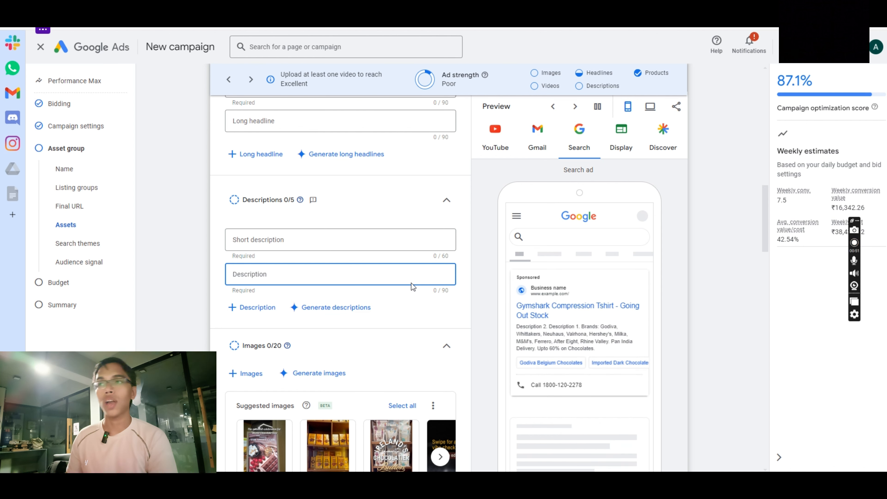
{"action": "scroll", "coordinate": [303, 232], "scroll_direction": "down", "scroll_amount": 5}
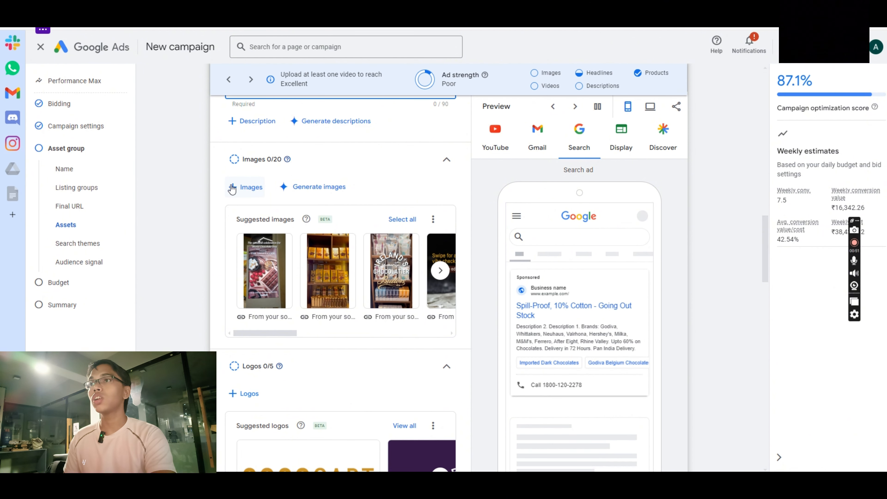
{"action": "mouse_move", "coordinate": [309, 286]}
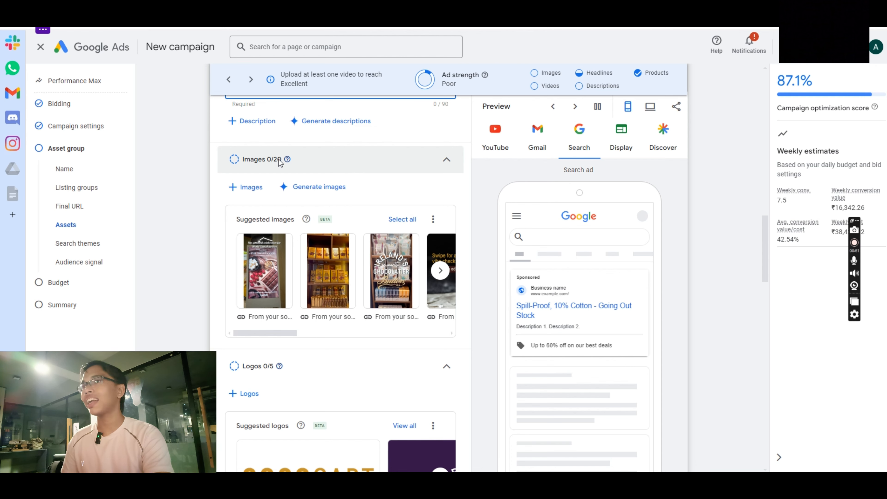
{"action": "scroll", "coordinate": [216, 227], "scroll_direction": "down", "scroll_amount": 5}
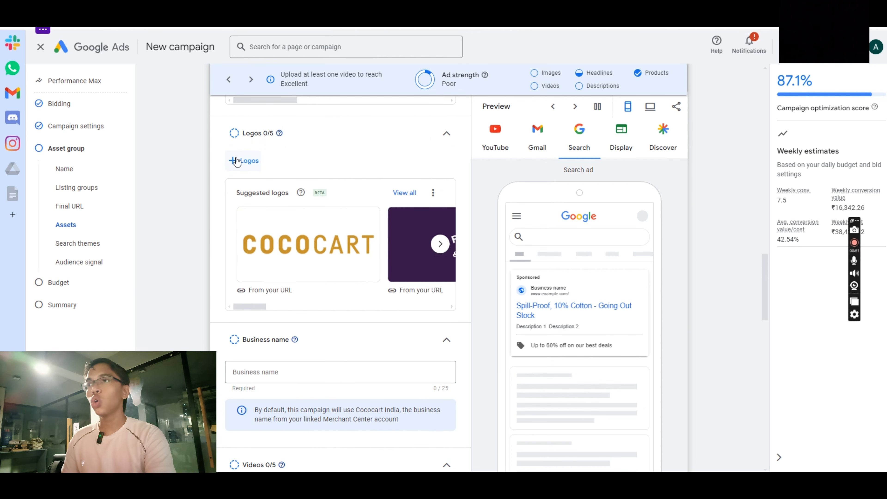
{"action": "scroll", "coordinate": [236, 161], "scroll_direction": "down", "scroll_amount": 5}
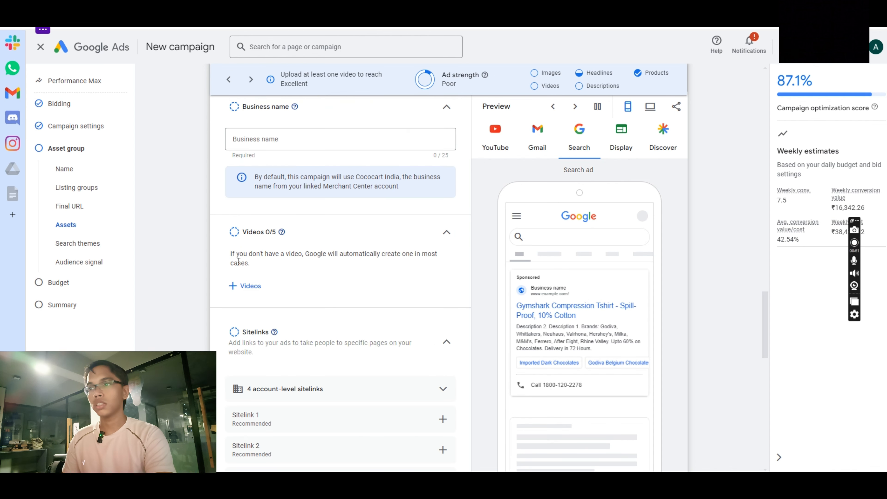
{"action": "scroll", "coordinate": [241, 253], "scroll_direction": "down", "scroll_amount": 1}
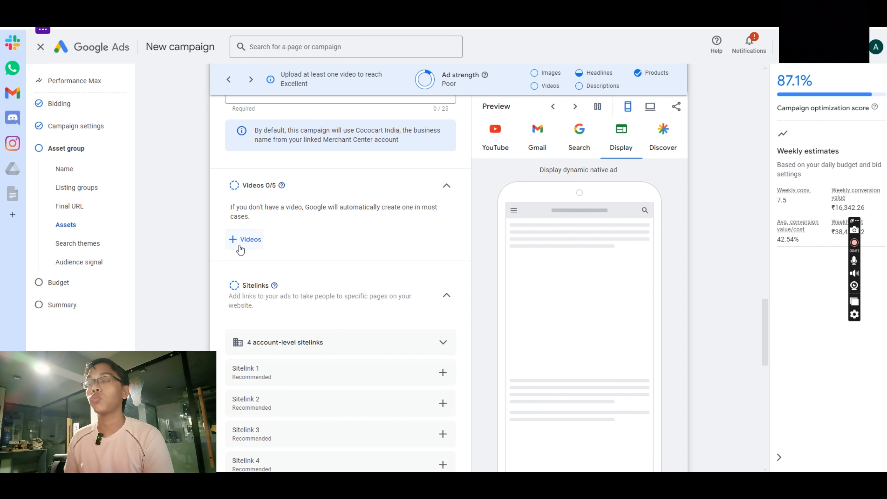
- Start Sitelink 1 with the sitelink text "Tshirt" and "Spill PROOF" as description line 1
{"action": "scroll", "coordinate": [240, 251], "scroll_direction": "down", "scroll_amount": 5}
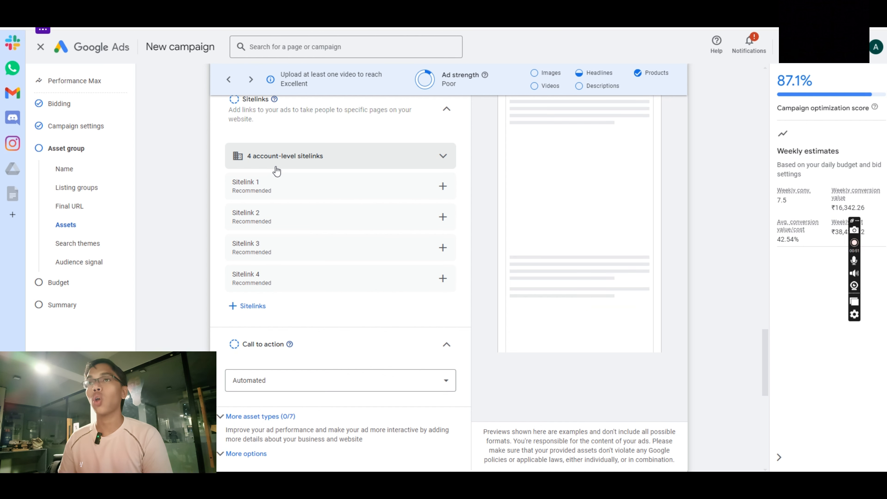
{"action": "left_click", "coordinate": [443, 186]}
{"action": "left_click", "coordinate": [253, 131]}
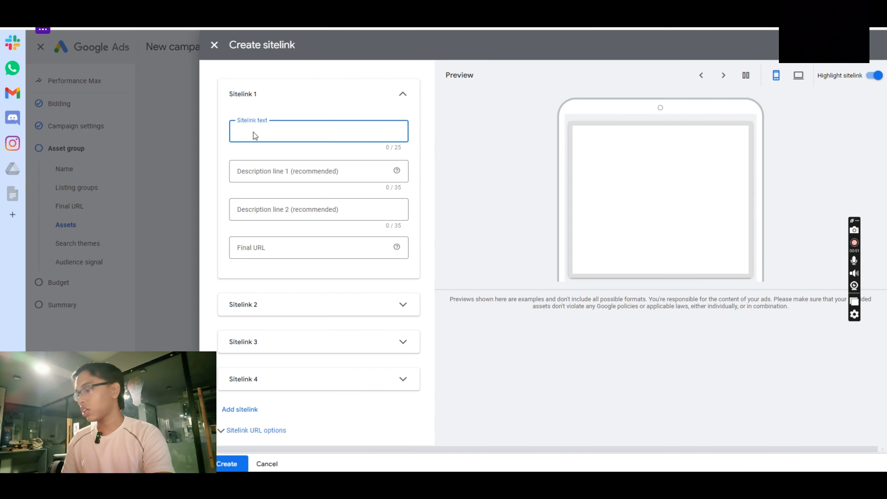
{"action": "type", "text": "Tshirt"}
{"action": "left_click", "coordinate": [264, 171]}
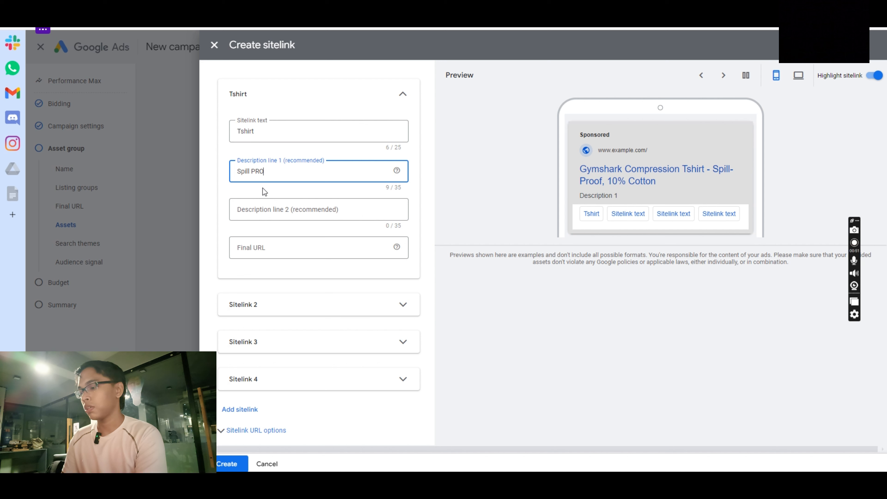
- Enter "MaDE WITH BEST COTTON" as the sitelink's description line 2 and close the sitelink form without creating it
{"action": "left_click", "coordinate": [264, 209]}
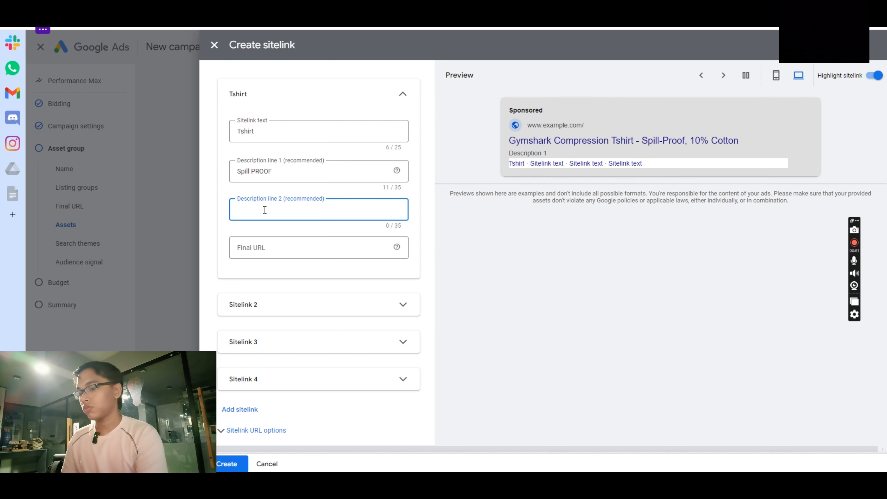
{"action": "type", "text": "mADE"}
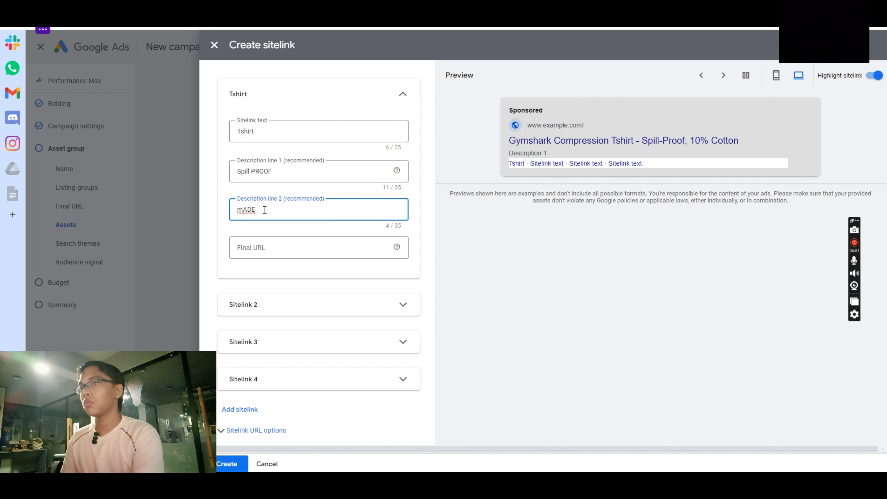
{"action": "key", "text": "ctrl+a"}
{"action": "type", "text": "MaDE WI"}
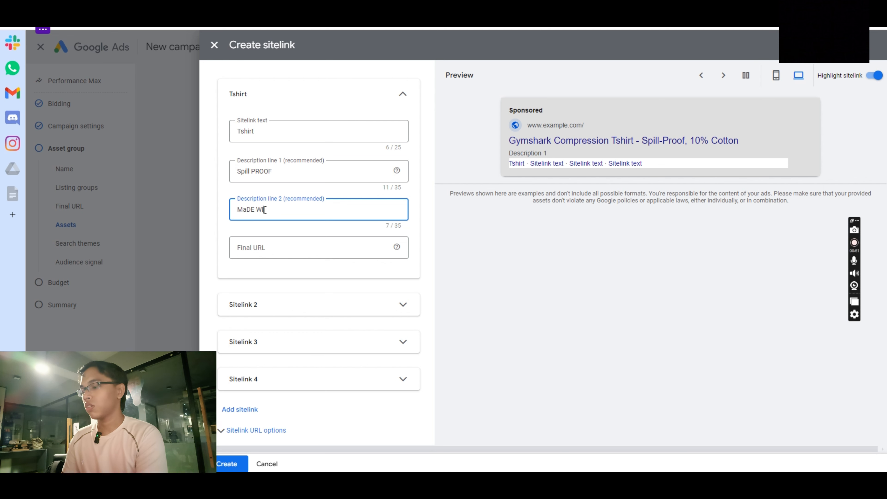
{"action": "type", "text": "TH BEST CO"}
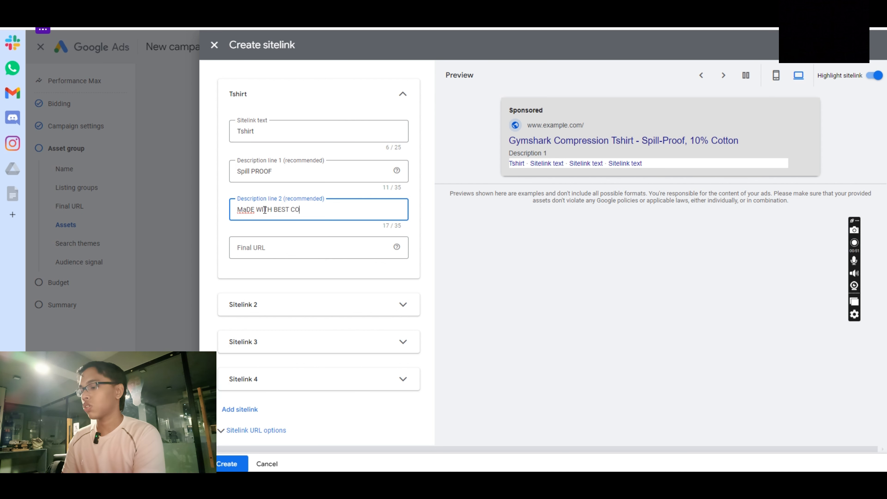
{"action": "type", "text": "TTON"}
{"action": "left_click", "coordinate": [223, 226]}
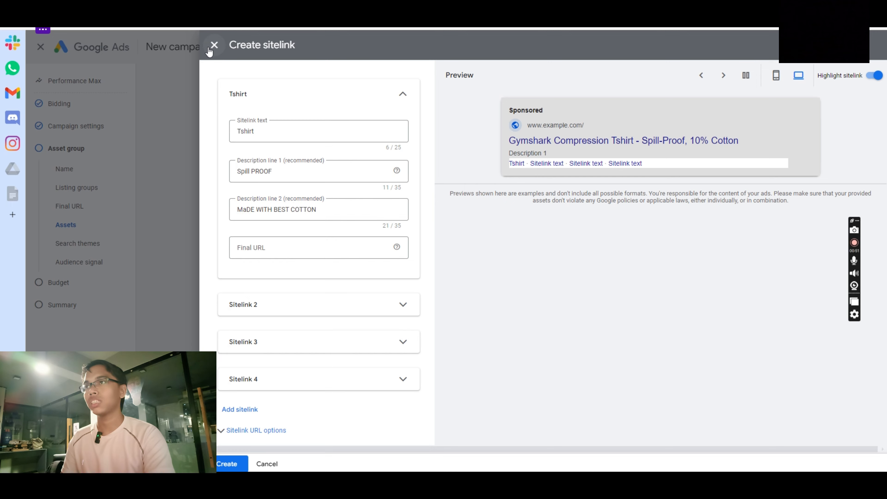
{"action": "left_click", "coordinate": [211, 48]}
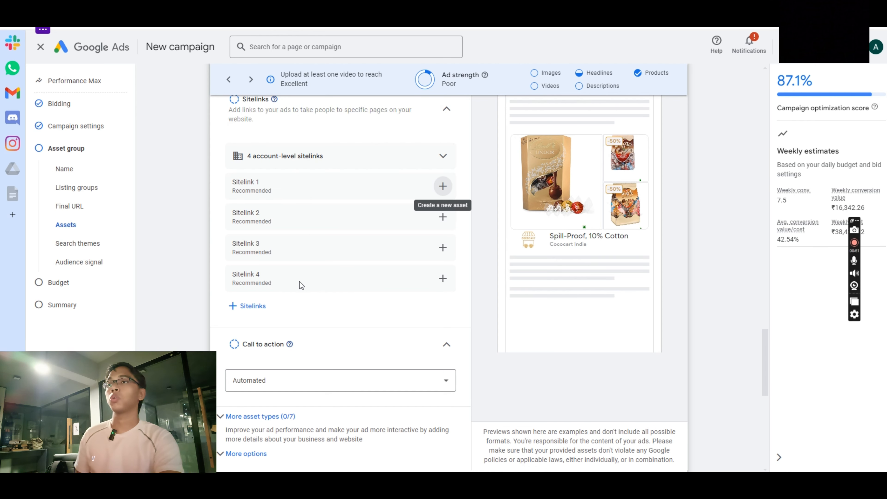
- Review the available call-to-action options and set the asset group's call to action to "Shop now"
{"action": "scroll", "coordinate": [275, 249], "scroll_direction": "down", "scroll_amount": 4}
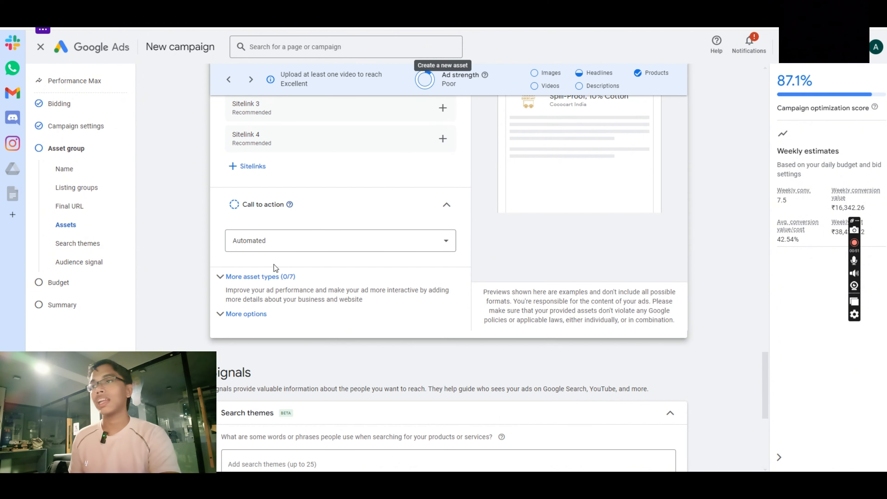
{"action": "left_click", "coordinate": [278, 242]}
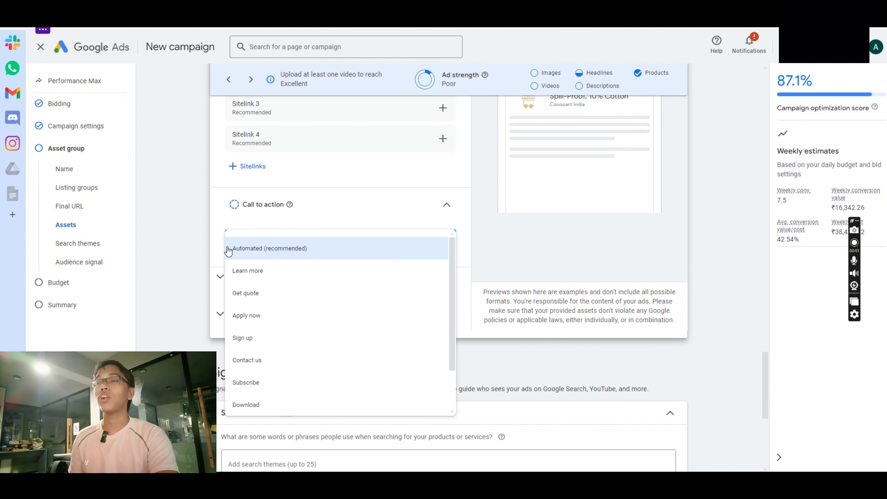
{"action": "scroll", "coordinate": [247, 302], "scroll_direction": "down", "scroll_amount": 2}
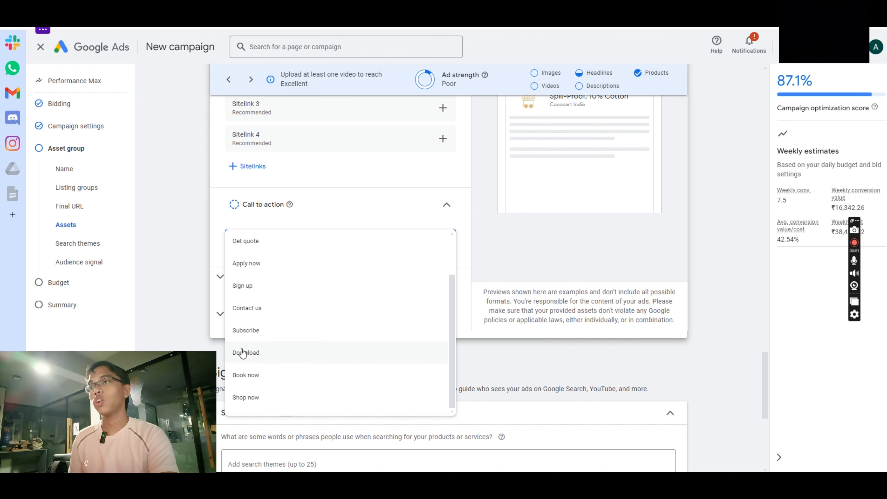
{"action": "scroll", "coordinate": [271, 308], "scroll_direction": "up", "scroll_amount": 2}
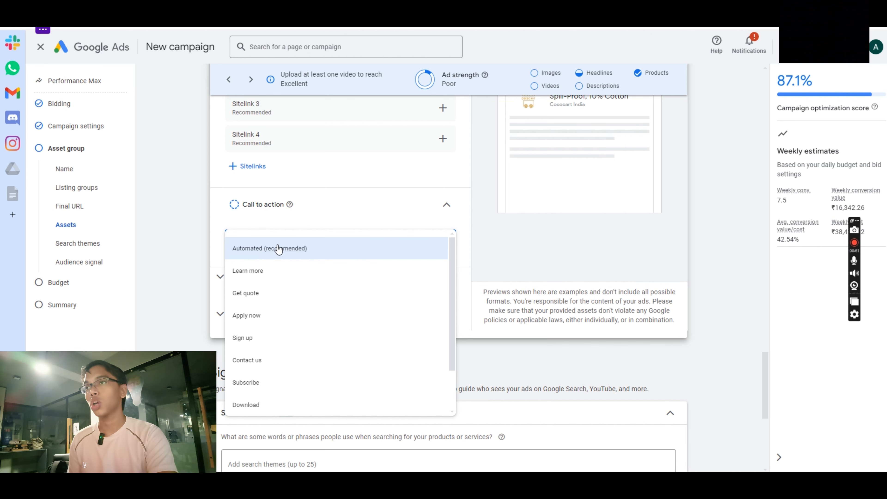
{"action": "scroll", "coordinate": [281, 293], "scroll_direction": "down", "scroll_amount": 2}
{"action": "left_click", "coordinate": [287, 401]}
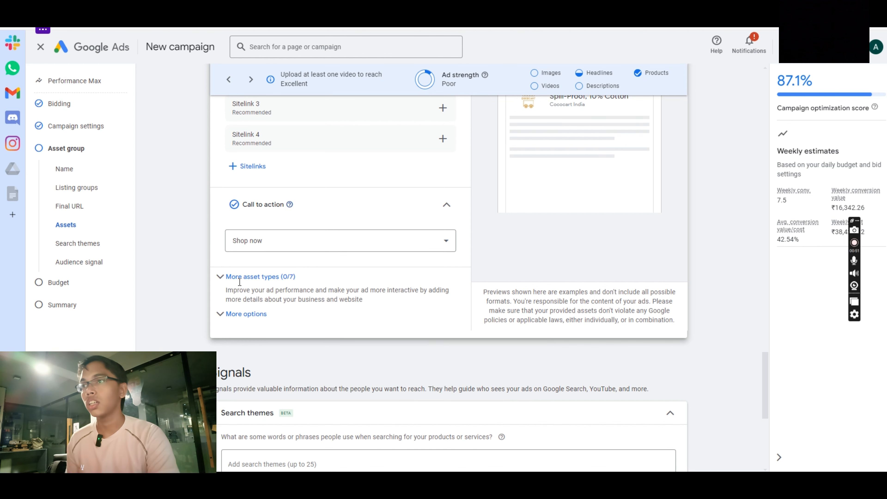
- Expand the additional asset types and view the option for adding prices, closing it without adding any
{"action": "scroll", "coordinate": [260, 213], "scroll_direction": "down", "scroll_amount": 1}
{"action": "left_click", "coordinate": [241, 229]}
{"action": "scroll", "coordinate": [238, 210], "scroll_direction": "down", "scroll_amount": 3}
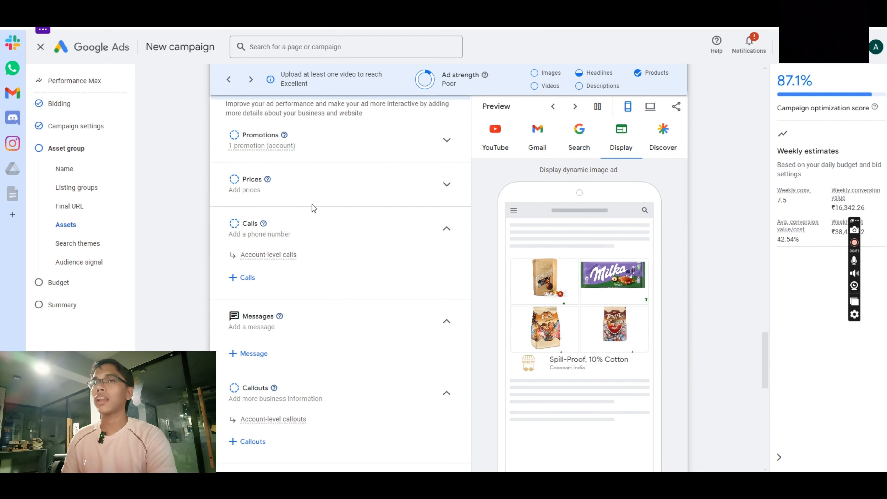
{"action": "left_click", "coordinate": [312, 182]}
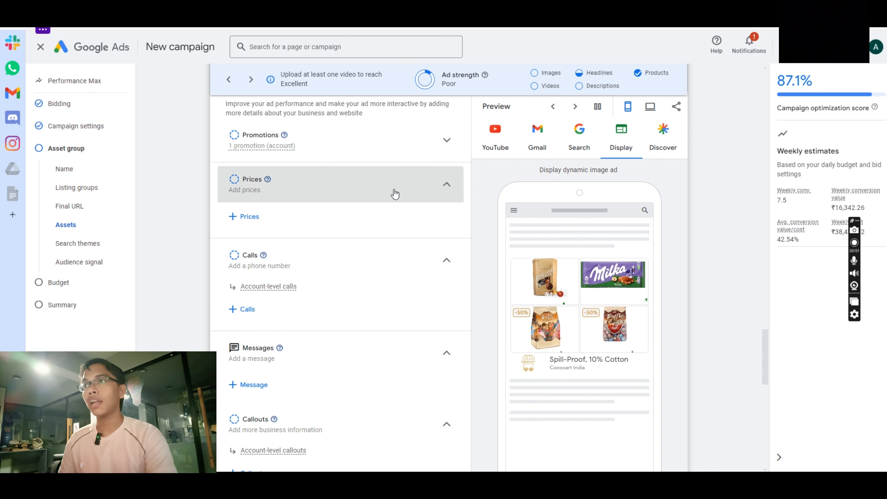
{"action": "left_click", "coordinate": [244, 215]}
{"action": "left_click", "coordinate": [249, 45]}
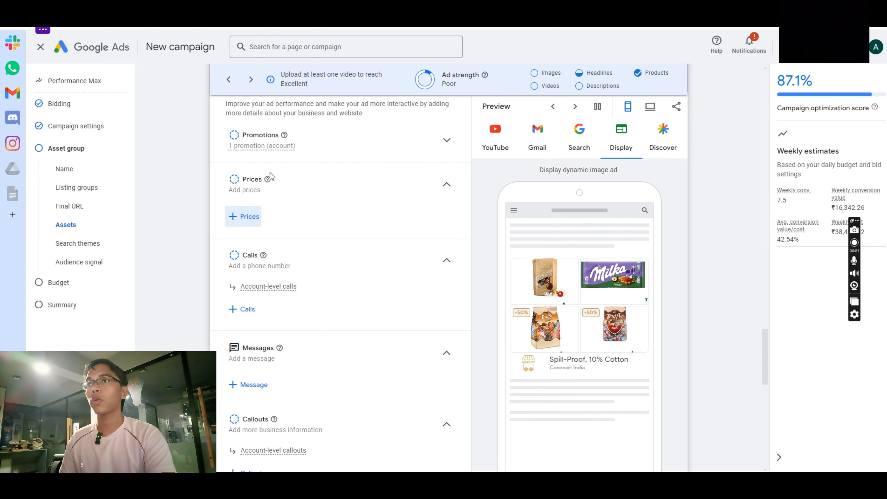
{"action": "left_click", "coordinate": [454, 182]}
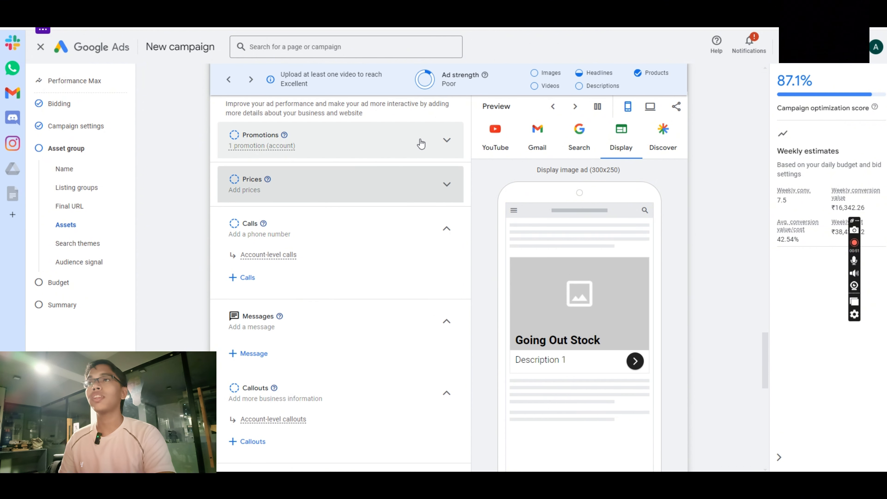
- Start a new campaign-level callout with "Free Delivery" as callout text 1
{"action": "scroll", "coordinate": [258, 206], "scroll_direction": "down", "scroll_amount": 1}
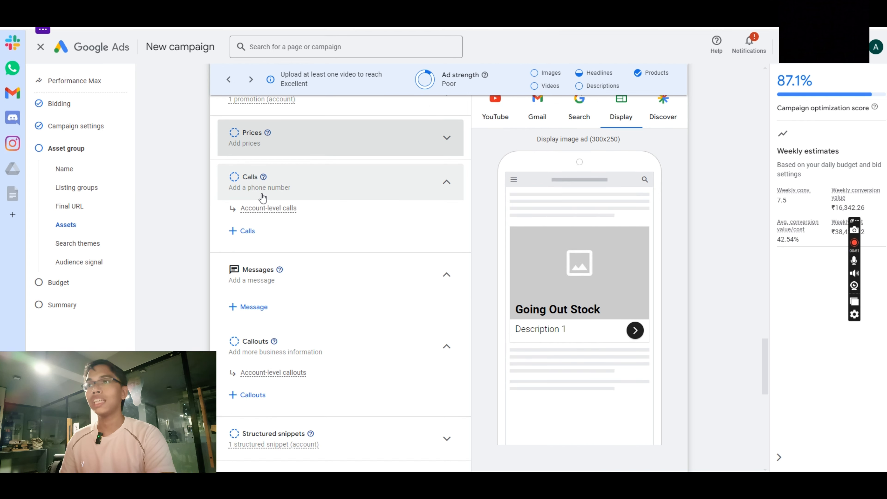
{"action": "scroll", "coordinate": [234, 212], "scroll_direction": "down", "scroll_amount": 1}
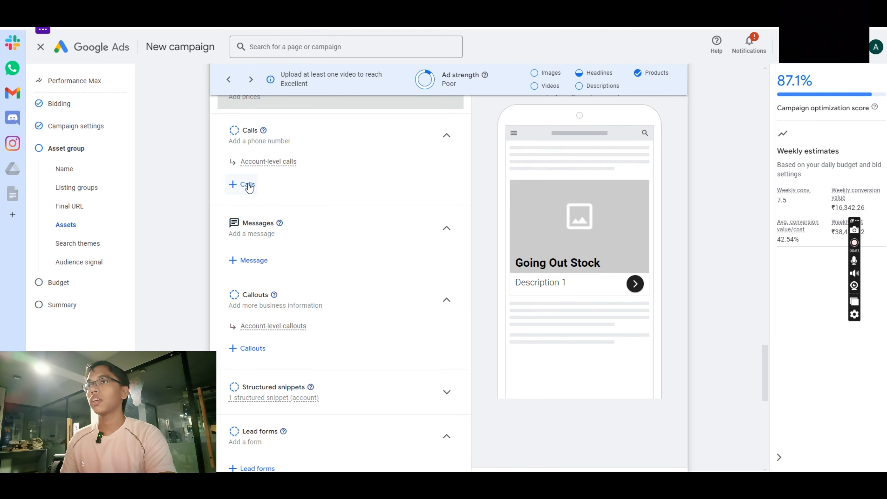
{"action": "scroll", "coordinate": [232, 224], "scroll_direction": "down", "scroll_amount": 1}
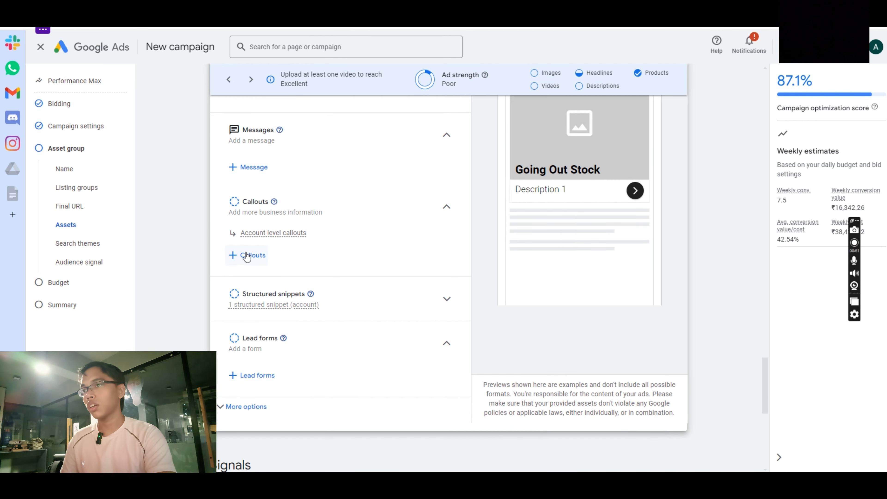
{"action": "left_click", "coordinate": [239, 259]}
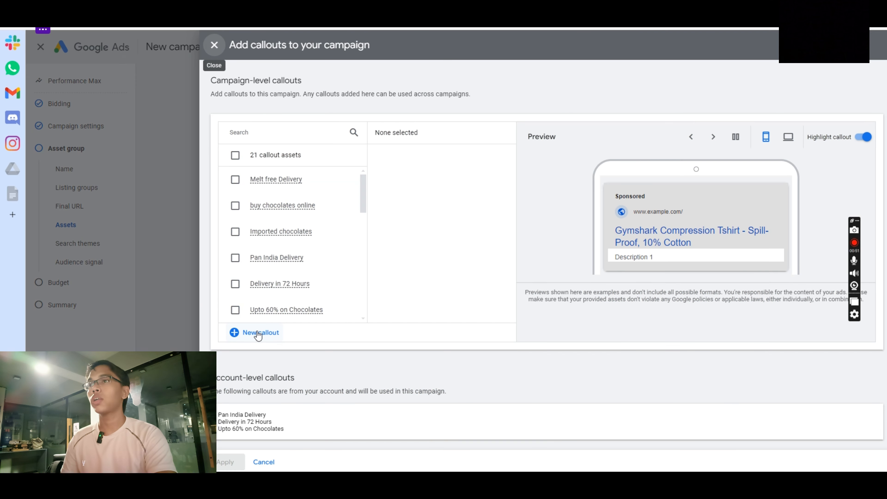
{"action": "left_click", "coordinate": [260, 333]}
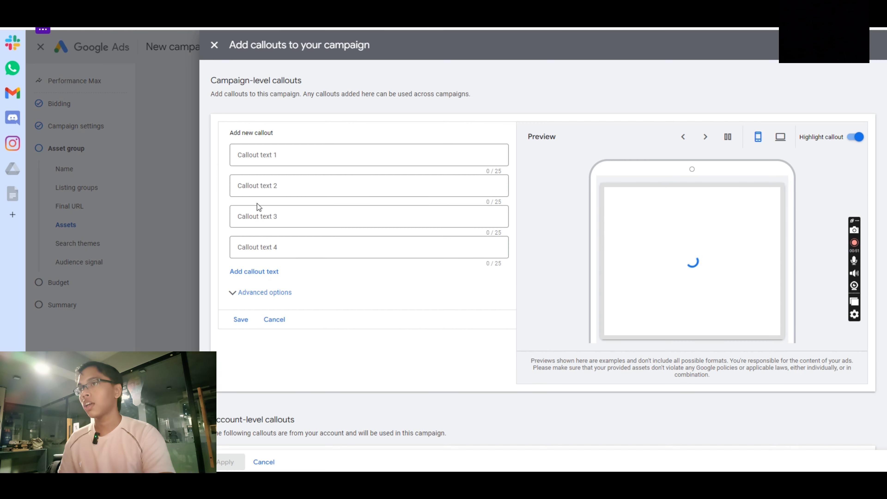
{"action": "left_click", "coordinate": [265, 156]}
{"action": "type", "text": "fREE dEL"}
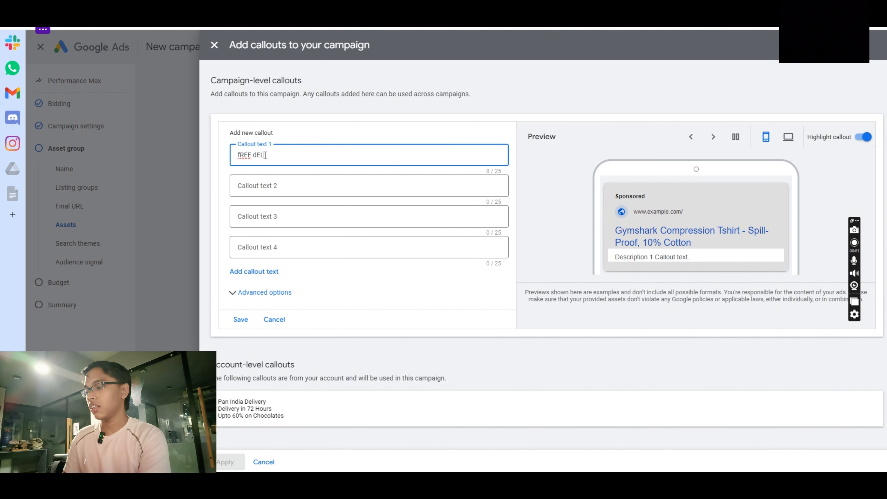
{"action": "type", "text": "IVERY"}
{"action": "key", "text": "ctrl+a"}
{"action": "type", "text": "F"}
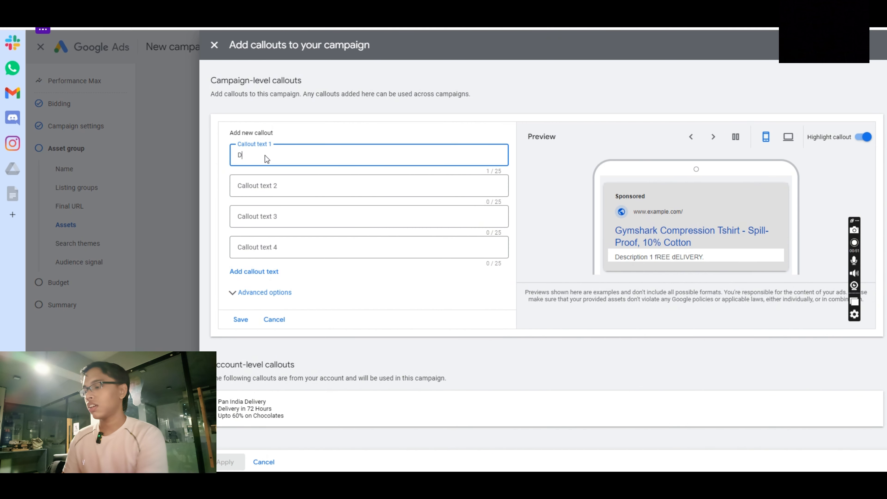
{"action": "type", "text": "ree"}
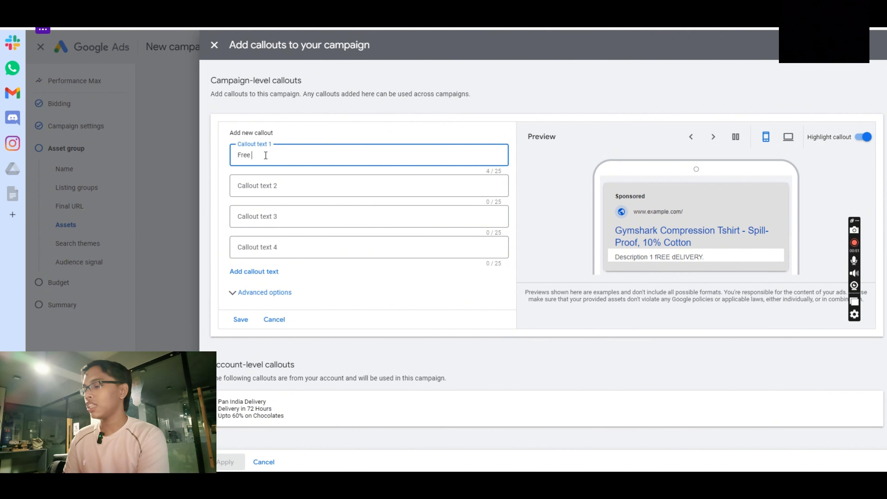
{"action": "type", "text": " Deli"}
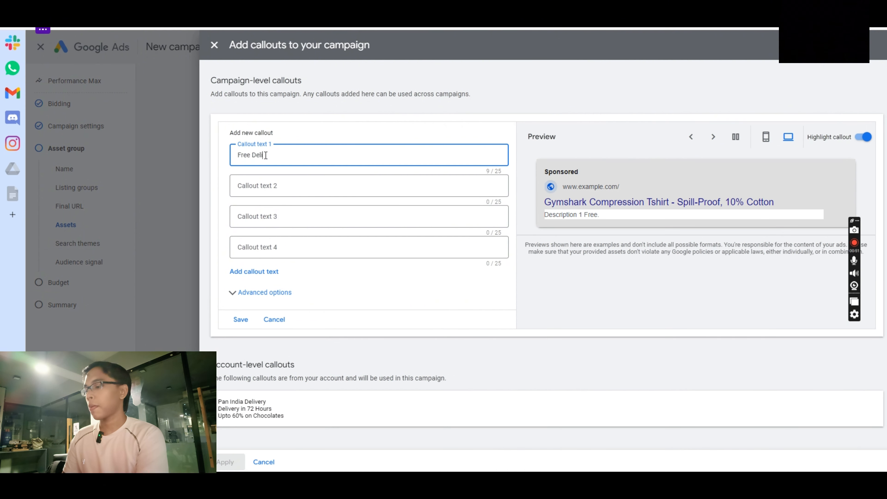
{"action": "type", "text": "very"}
- Enter "100% Cotton" as callout text 2 and "Spill-Proof" as callout text 3, and close the callout form without saving
{"action": "left_click", "coordinate": [271, 188]}
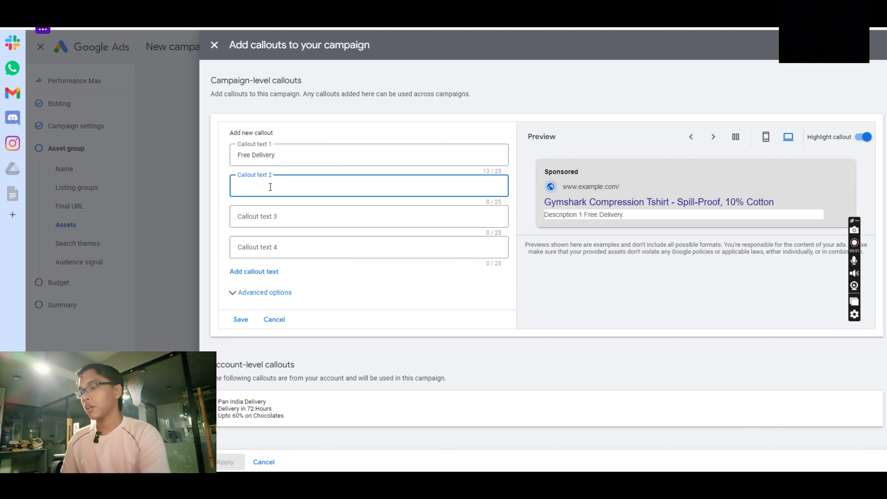
{"action": "type", "text": "100% Co"}
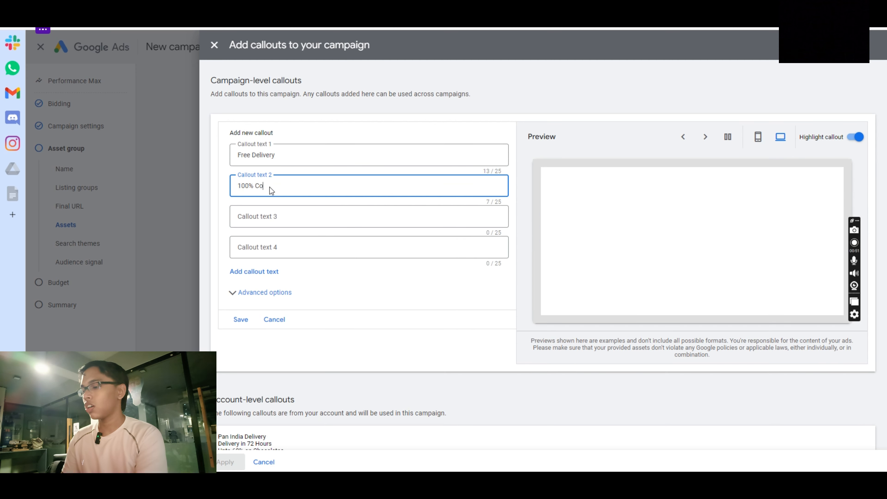
{"action": "type", "text": "tton"}
{"action": "left_click", "coordinate": [274, 218]}
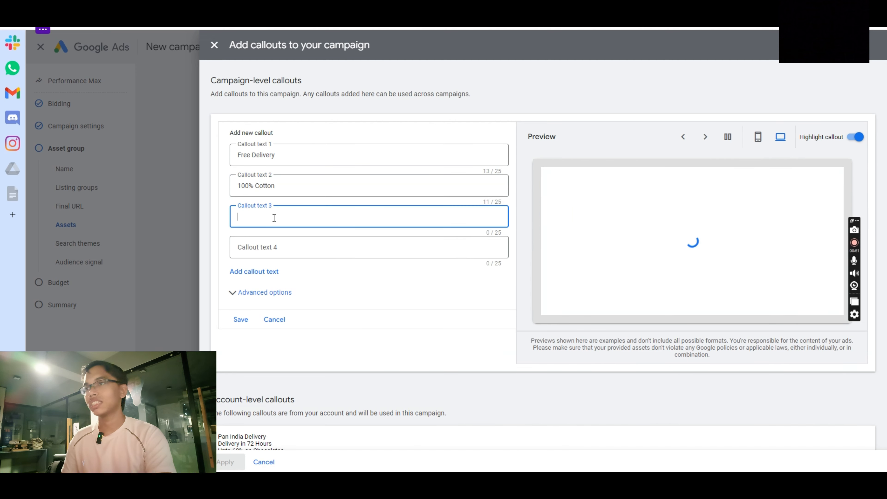
{"action": "type", "text": "Spill-"}
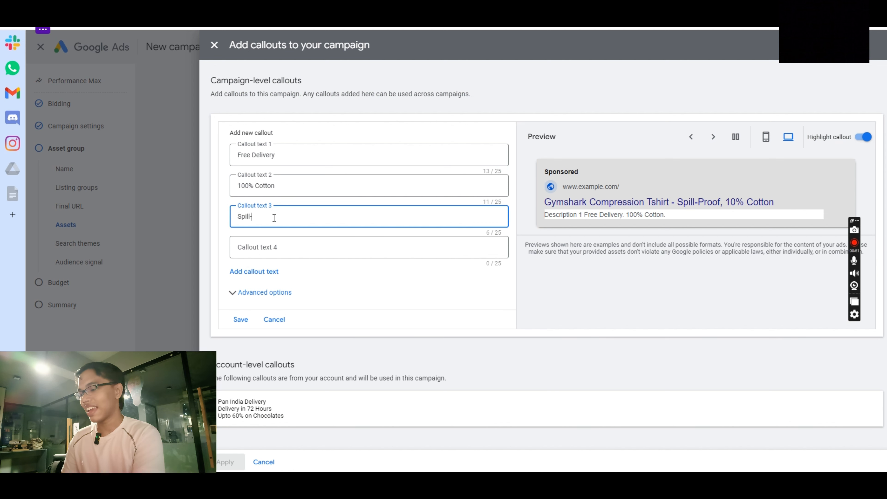
{"action": "type", "text": "Proof"}
{"action": "left_click", "coordinate": [284, 247]}
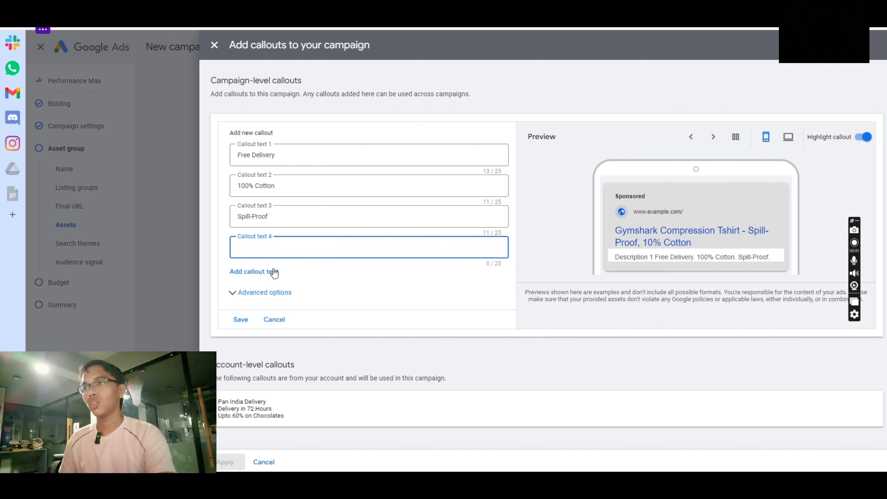
{"action": "left_click", "coordinate": [275, 319]}
{"action": "left_click", "coordinate": [214, 45]}
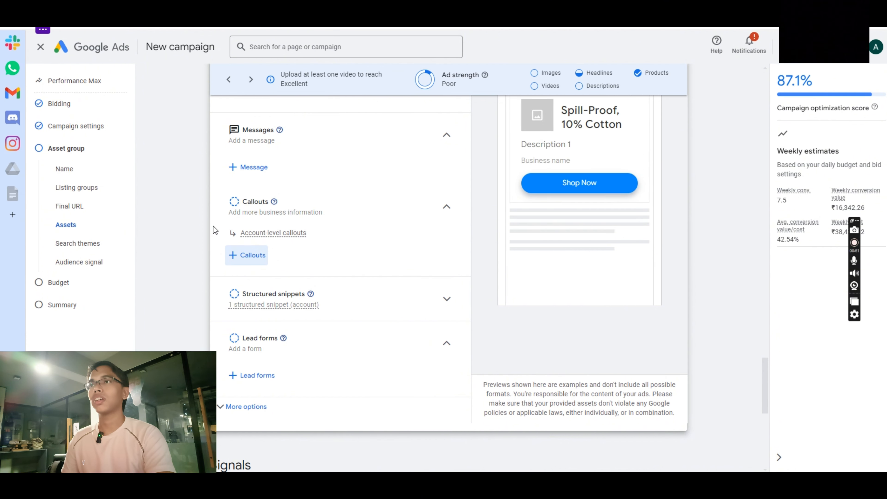
- Start a new structured snippet for the campaign and set its header type to "Types"
{"action": "scroll", "coordinate": [213, 226], "scroll_direction": "down", "scroll_amount": 3}
{"action": "left_click", "coordinate": [436, 207]}
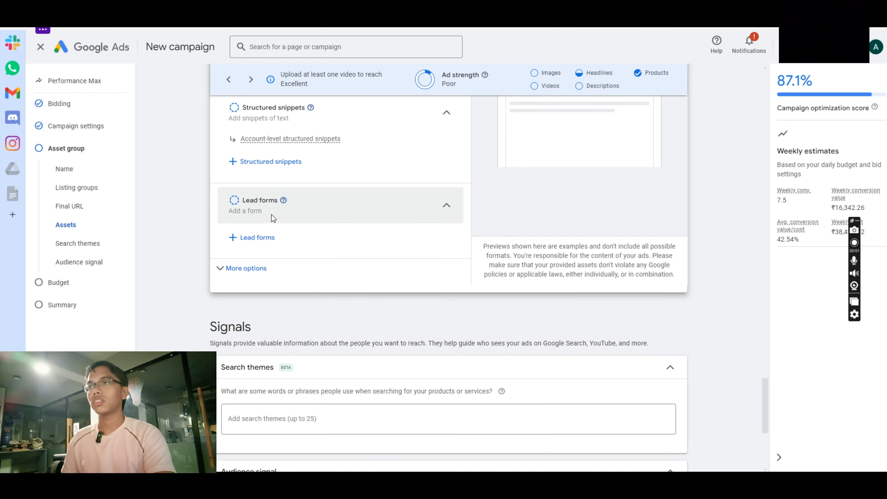
{"action": "left_click", "coordinate": [258, 163]}
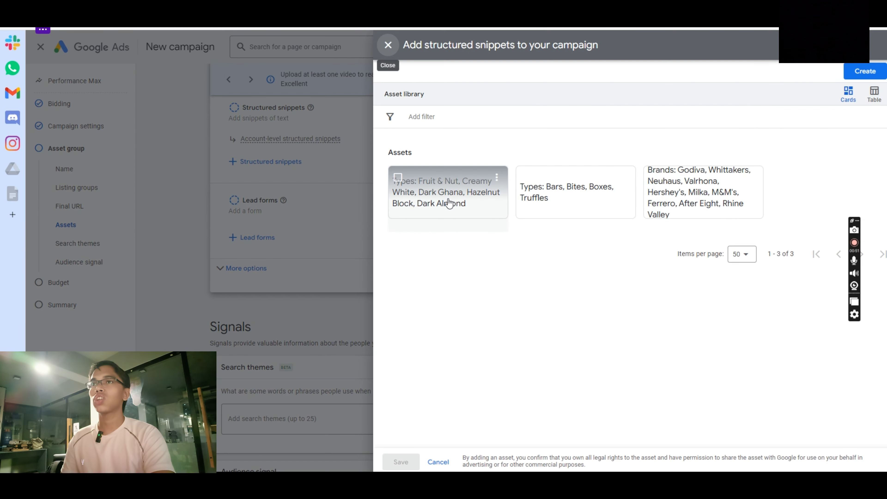
{"action": "left_click", "coordinate": [866, 71]}
{"action": "left_click", "coordinate": [283, 140]}
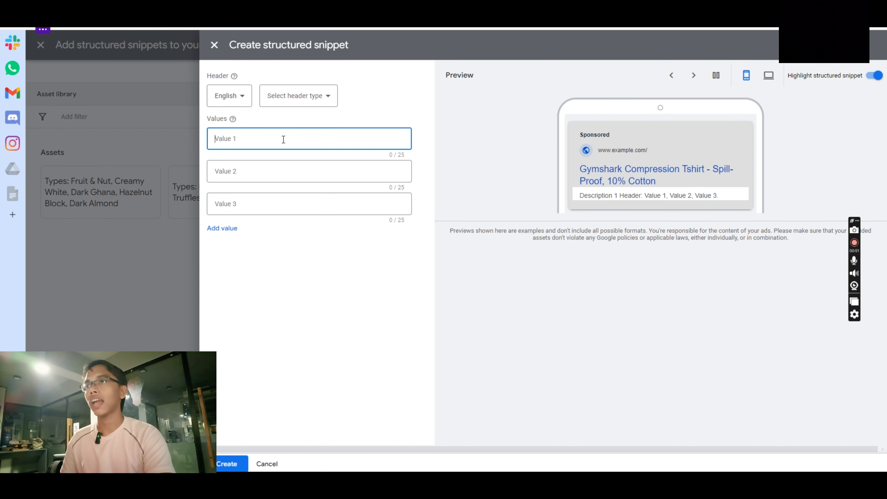
{"action": "left_click", "coordinate": [291, 105]}
{"action": "scroll", "coordinate": [305, 207], "scroll_direction": "down", "scroll_amount": 3}
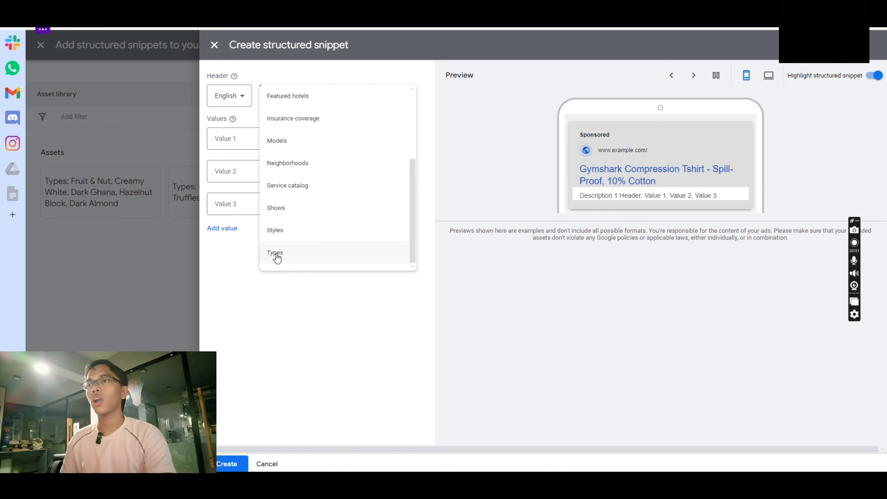
{"action": "left_click", "coordinate": [290, 258]}
- Enter "Tshirts", "Sports Bras" and "Track Pants" as the structured snippet's three values
{"action": "left_click", "coordinate": [253, 134]}
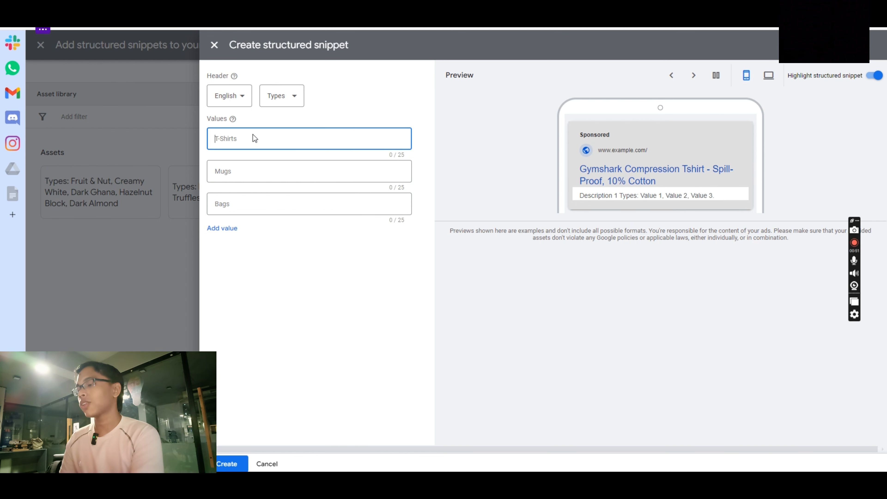
{"action": "type", "text": "Tshirts"}
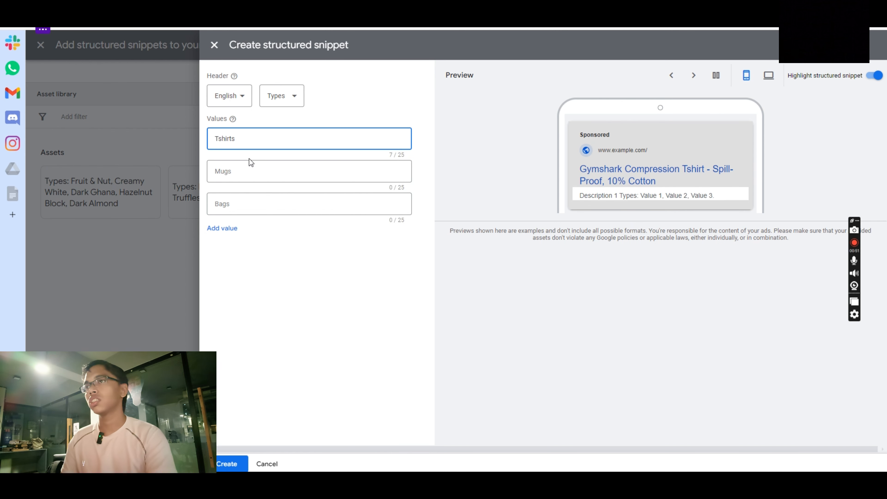
{"action": "left_click", "coordinate": [248, 171]}
{"action": "type", "text": "Sports Bras"}
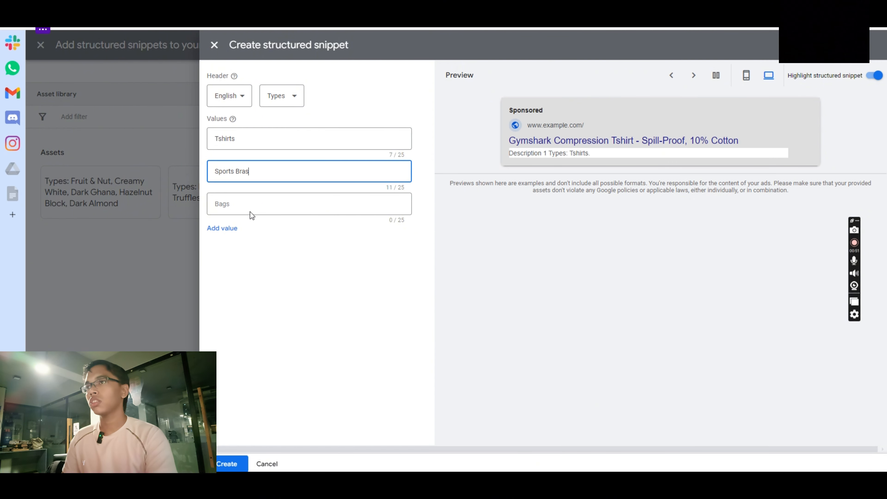
{"action": "left_click", "coordinate": [249, 211]}
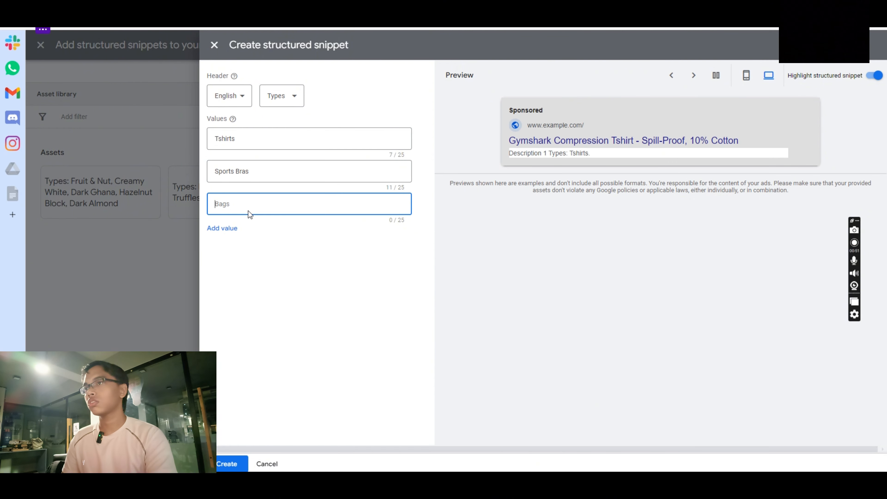
{"action": "type", "text": "T"}
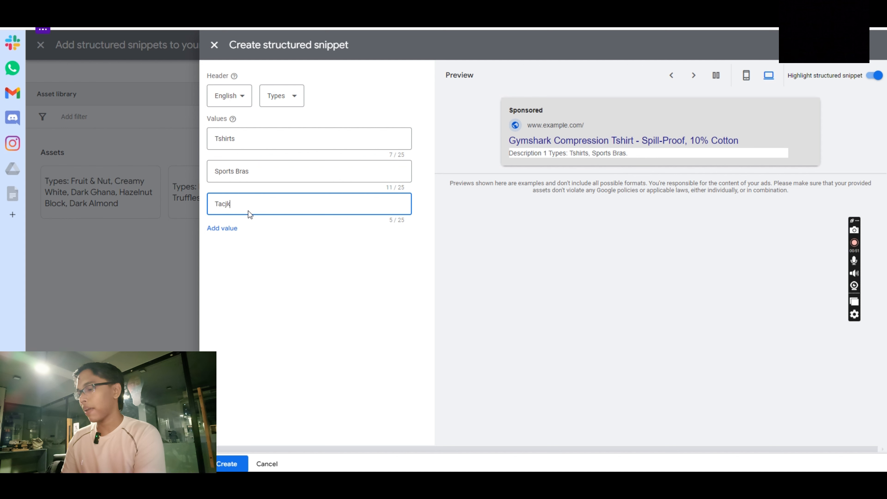
{"action": "type", "text": "acjk"}
{"action": "key", "text": "BackSpace"}
{"action": "key", "text": "BackSpace"}
{"action": "key", "text": "BackSpace"}
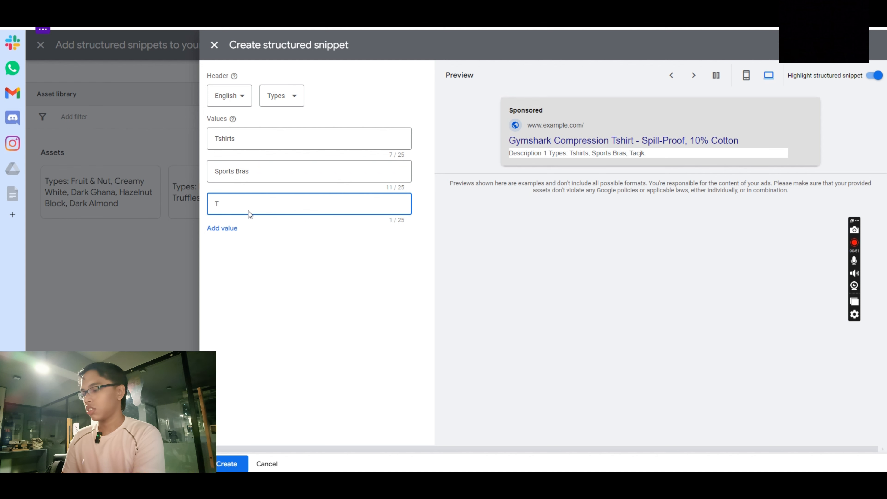
{"action": "type", "text": "Pants"}
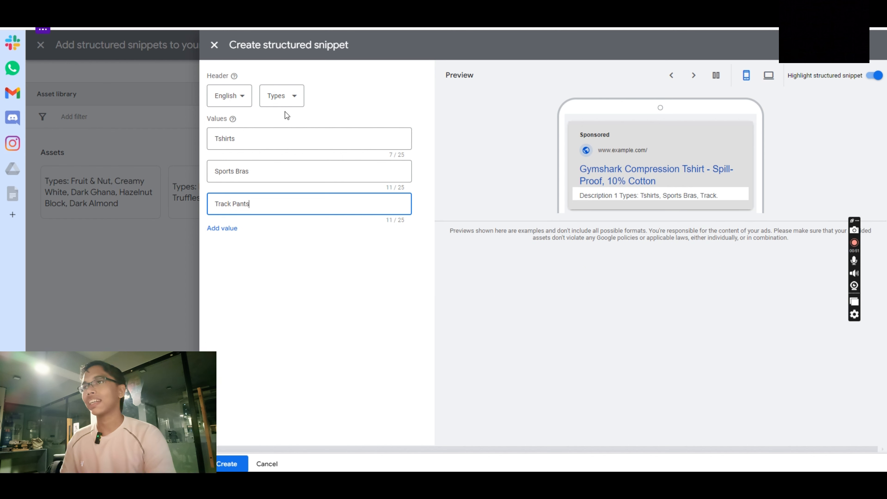
- Change the structured snippet's header type to "Styles" and close the snippet form and asset library without creating it
{"action": "left_click", "coordinate": [287, 98]}
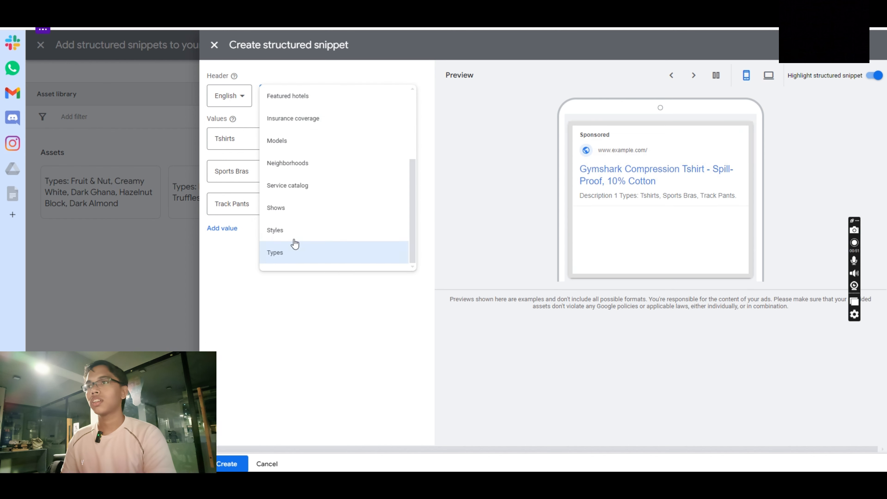
{"action": "left_click", "coordinate": [283, 230]}
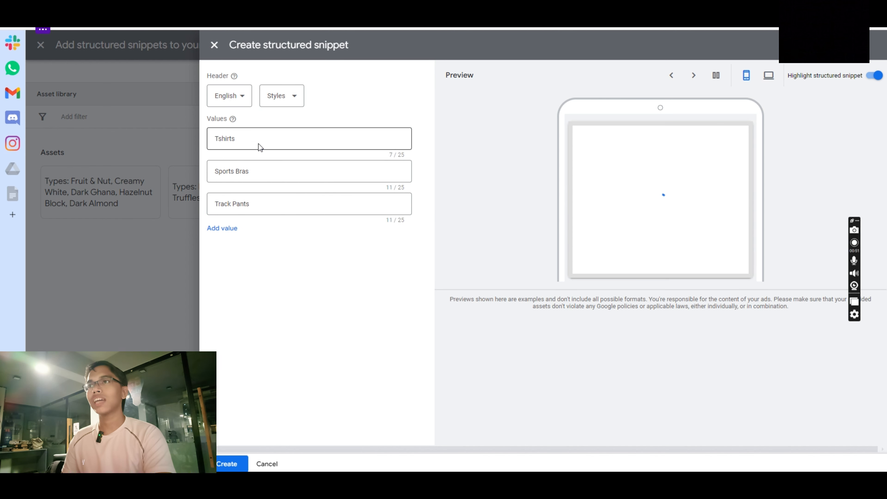
{"action": "left_click", "coordinate": [258, 144]}
{"action": "left_click", "coordinate": [220, 47]}
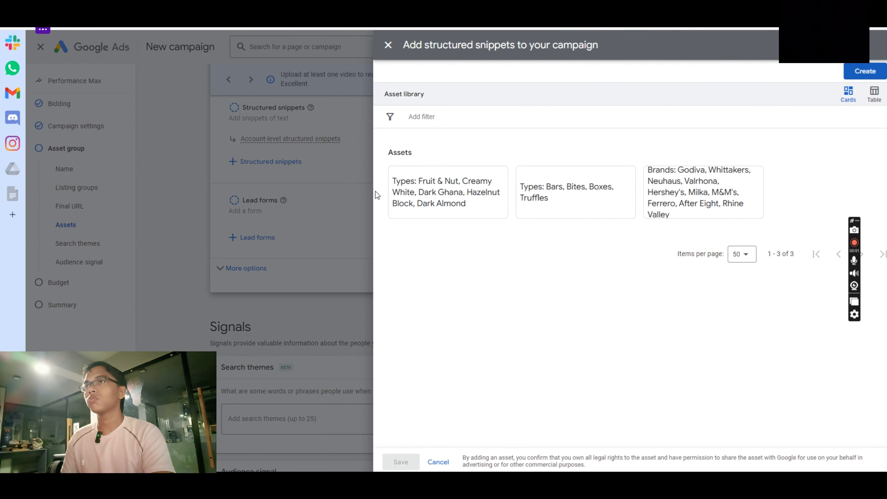
{"action": "left_click", "coordinate": [387, 46]}
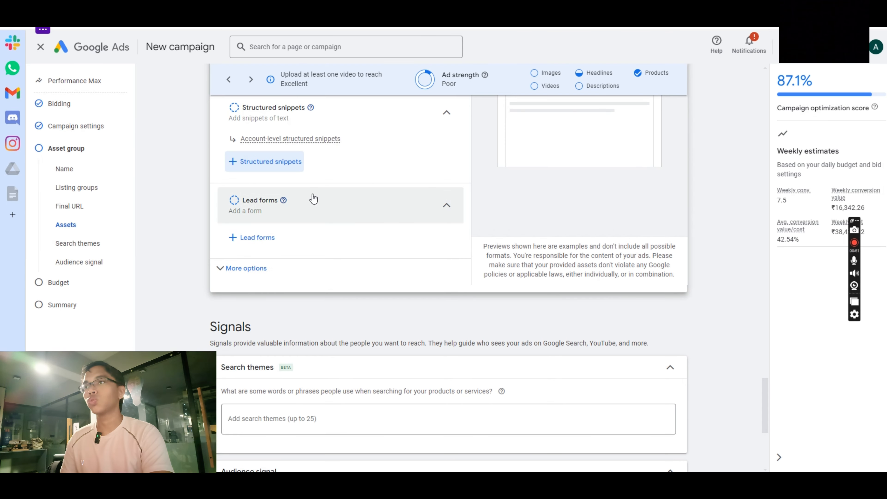
- Add "compression tshirt gymshark" as the first search theme in the asset group's signals
{"action": "scroll", "coordinate": [199, 209], "scroll_direction": "down", "scroll_amount": 5}
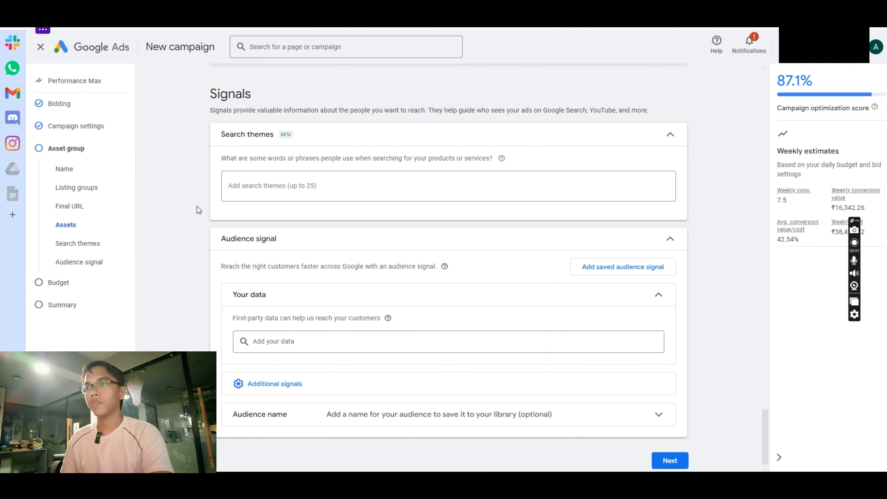
{"action": "left_click", "coordinate": [236, 189]}
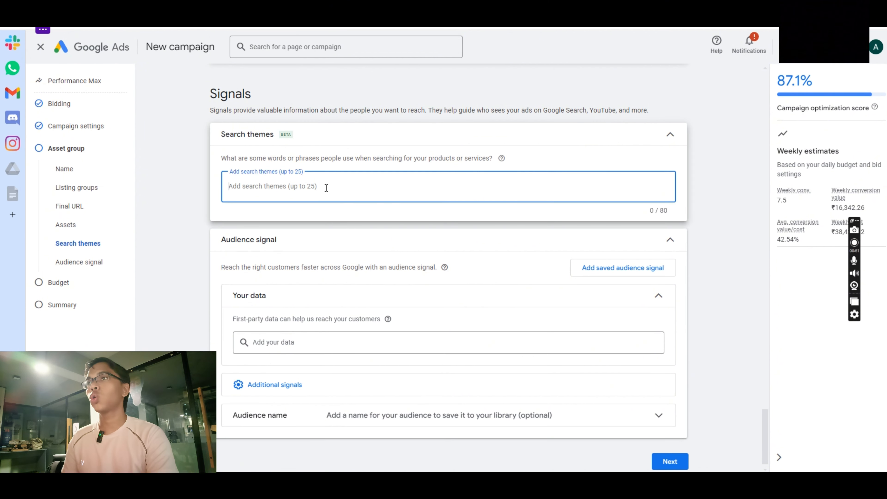
{"action": "left_click", "coordinate": [200, 177]}
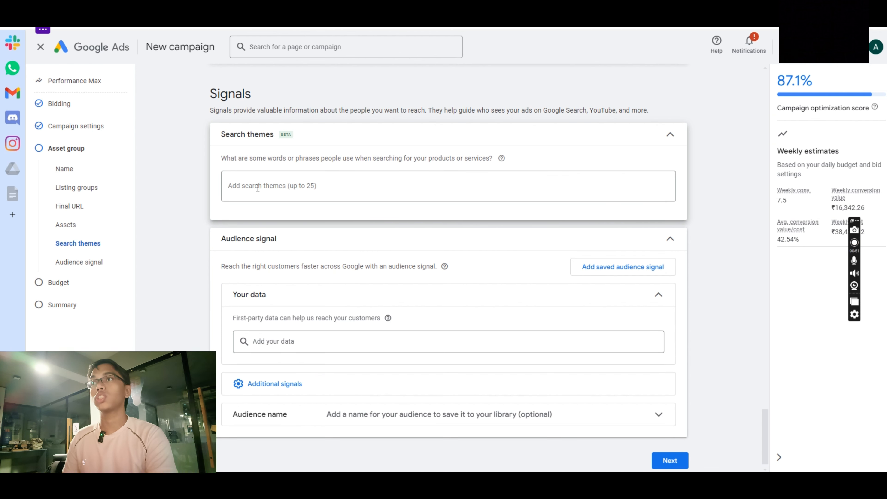
{"action": "left_click", "coordinate": [258, 188]}
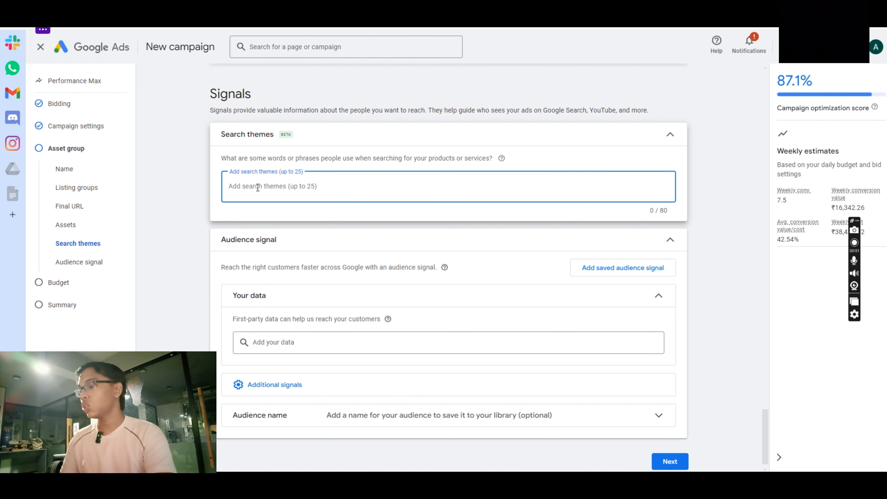
{"action": "type", "text": "com"}
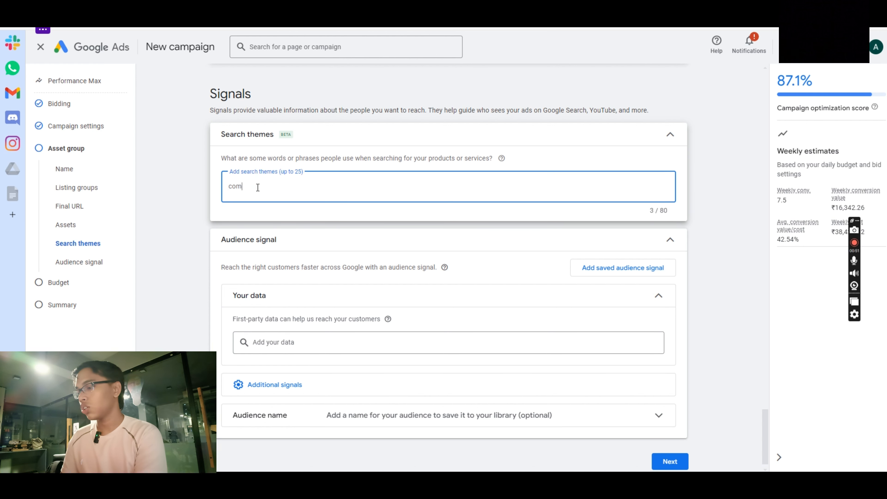
{"action": "type", "text": "pression tshi"}
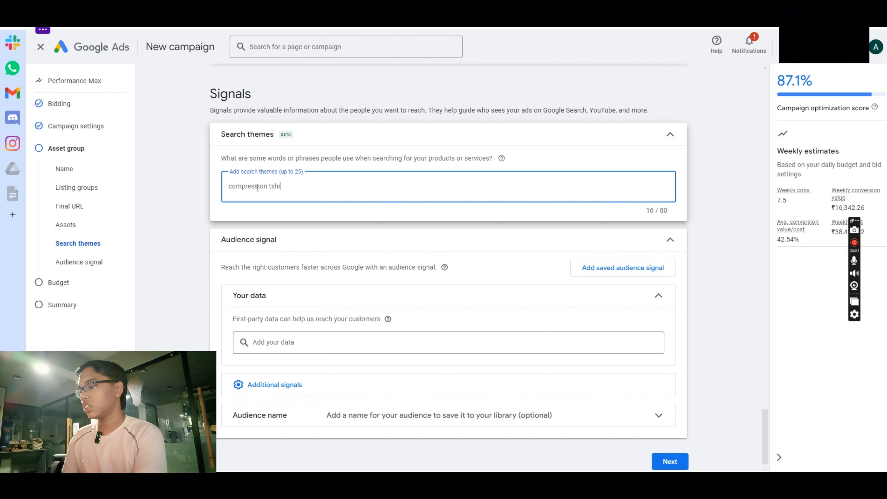
{"action": "type", "text": "rt ghymshark"}
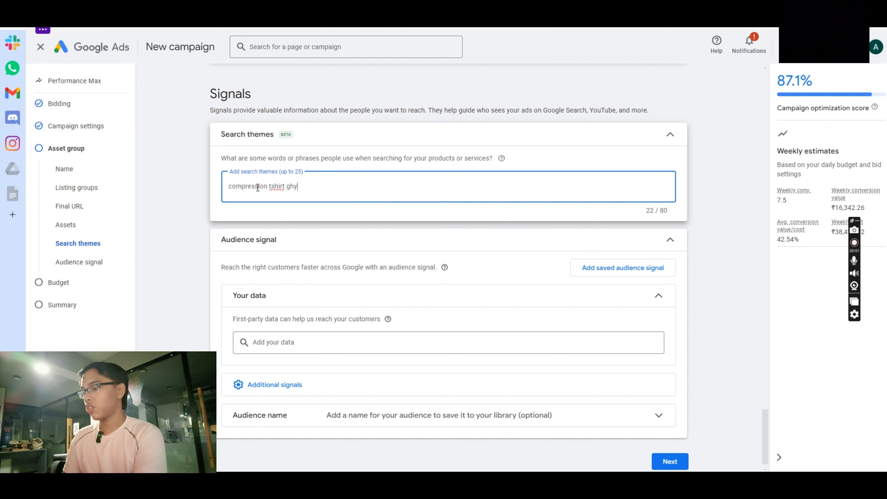
{"action": "left_click", "coordinate": [296, 191]}
{"action": "key", "text": "BackSpace"}
{"action": "key", "text": "Return"}
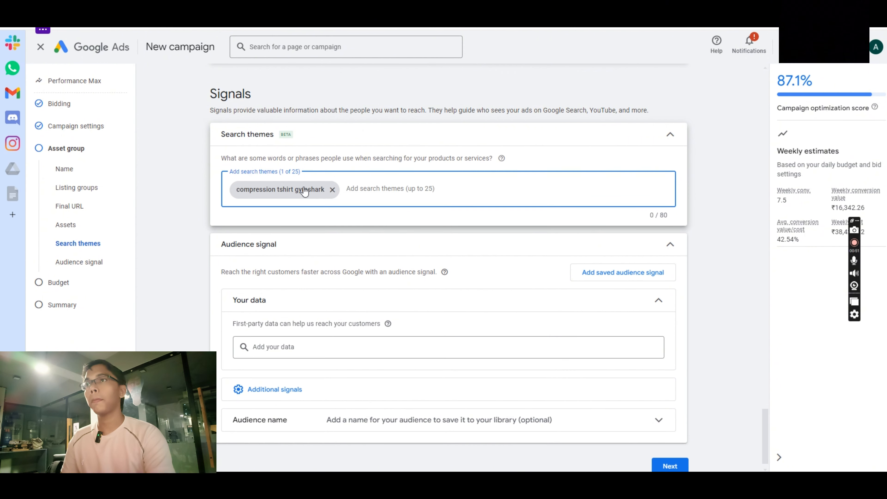
- Add "compression tshirt fuaark" as a second search theme
{"action": "type", "text": "compress"}
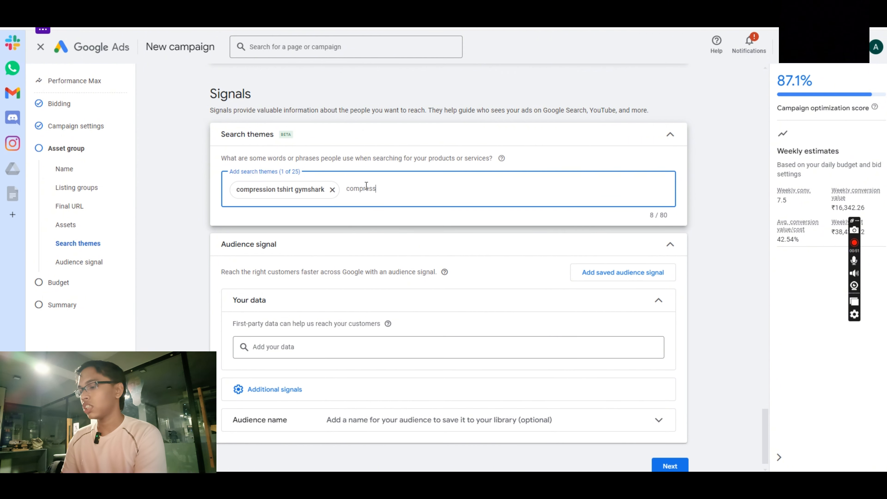
{"action": "type", "text": "ion tshirt"}
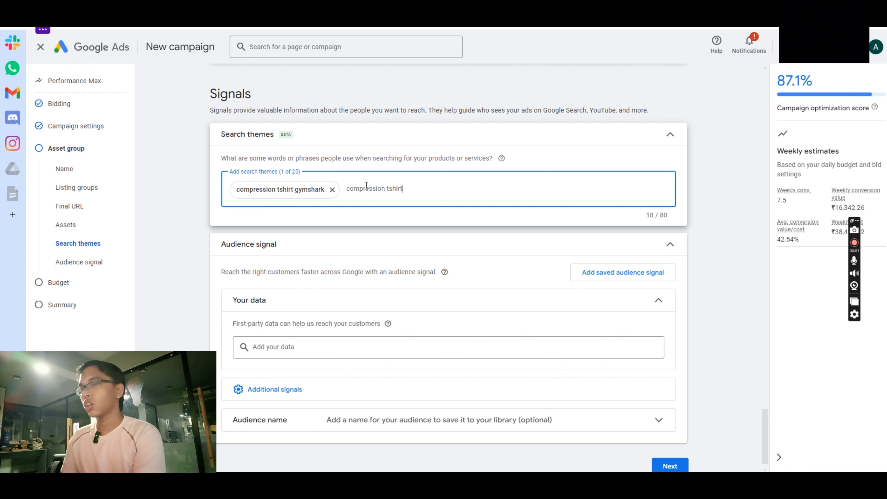
{"action": "type", "text": " fua"}
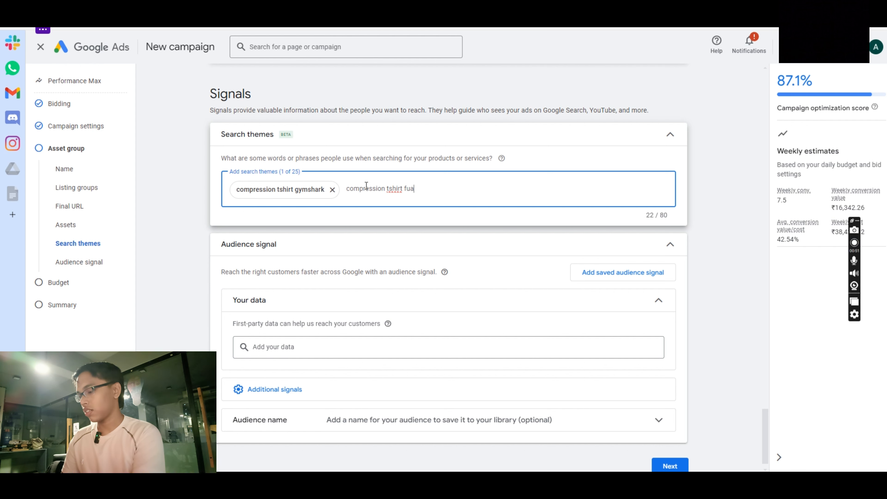
{"action": "type", "text": "ark"}
{"action": "key", "text": "Return"}
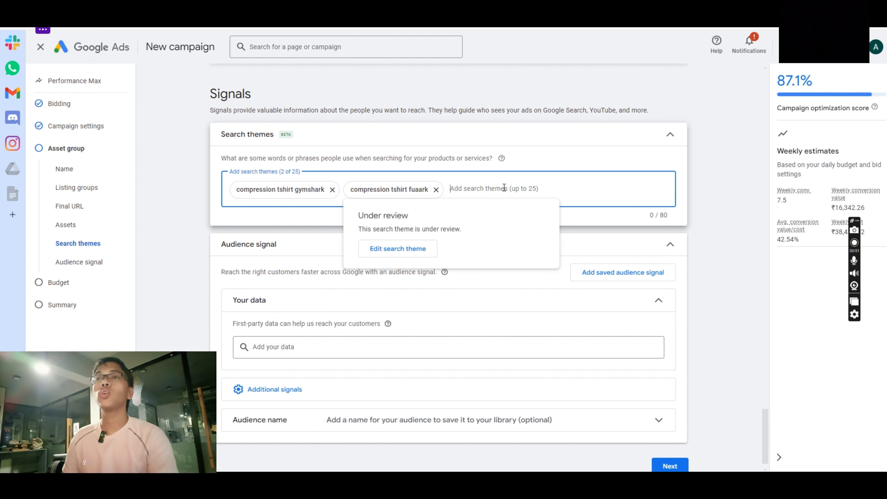
- Add "compression tshirt under 1000" as a third search theme
{"action": "type", "text": "com"}
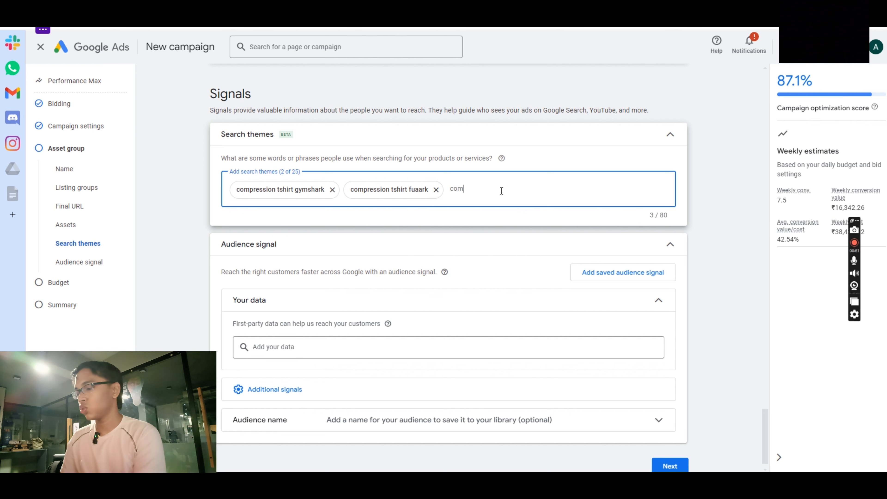
{"action": "type", "text": "pression tshirt unde"}
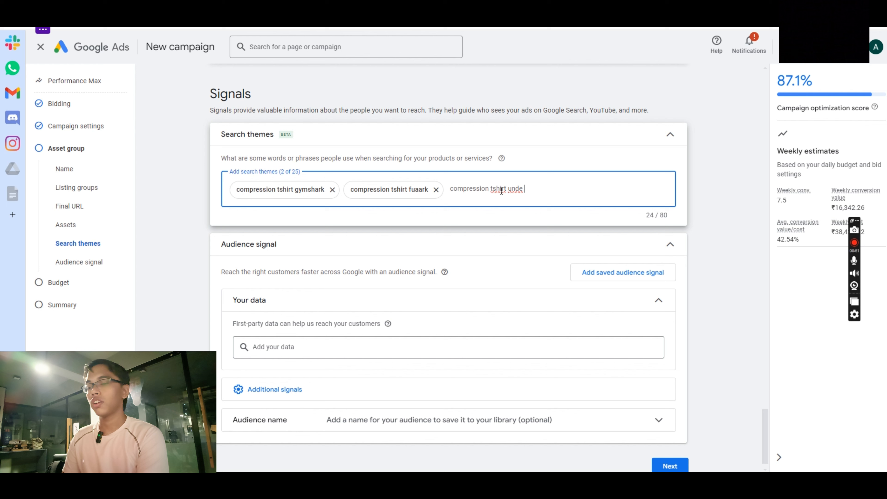
{"action": "key", "text": "BackSpace"}
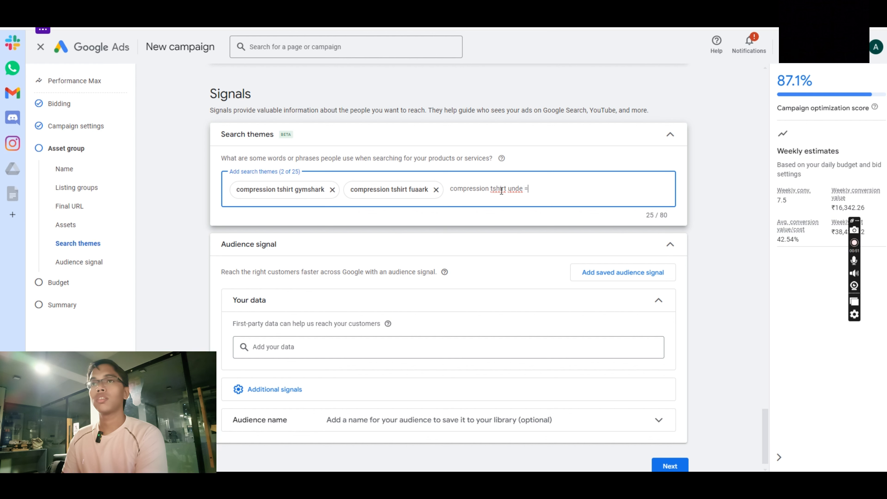
{"action": "type", "text": "r 1000"}
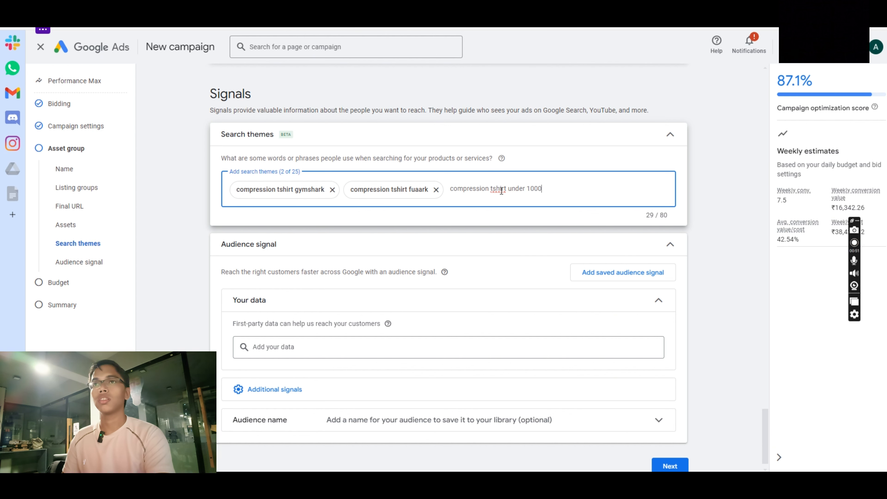
{"action": "key", "text": "Return"}
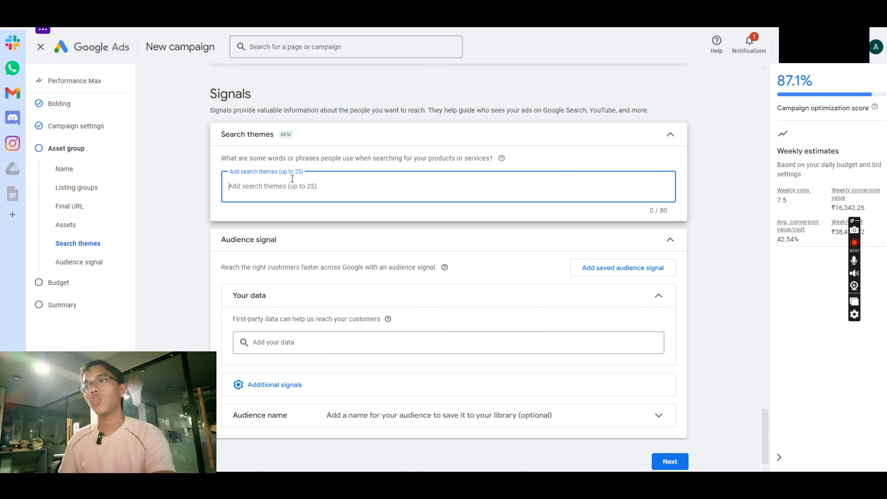
- Review the suggested first-party data segments for the audience signal and close the list without selecting any
{"action": "scroll", "coordinate": [256, 197], "scroll_direction": "down", "scroll_amount": 1}
{"action": "left_click", "coordinate": [284, 336]}
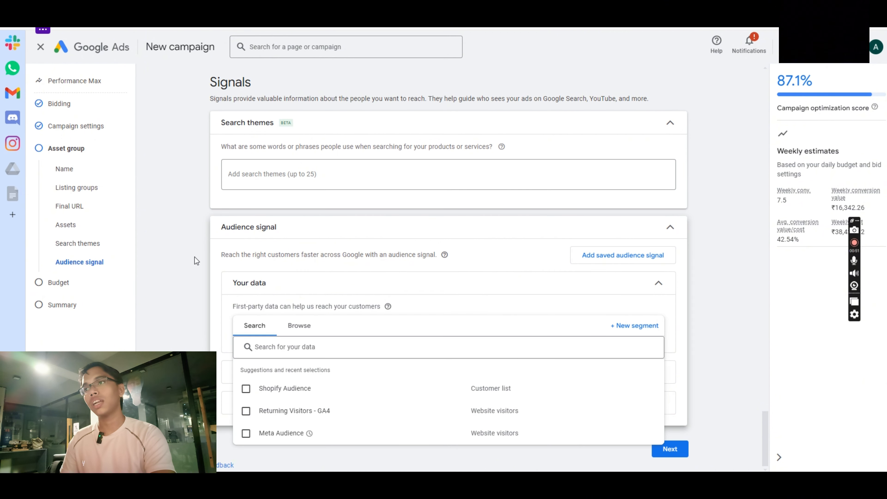
{"action": "left_click", "coordinate": [209, 282]}
{"action": "left_click", "coordinate": [299, 330]}
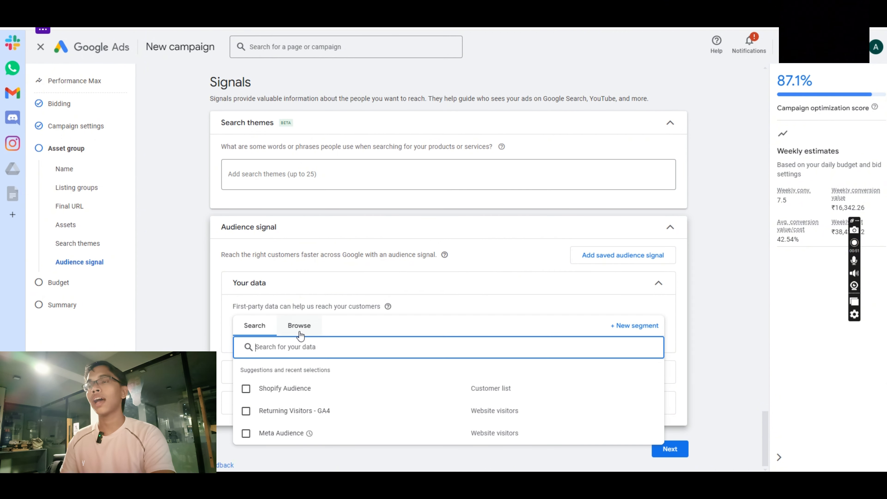
{"action": "left_click", "coordinate": [190, 296]}
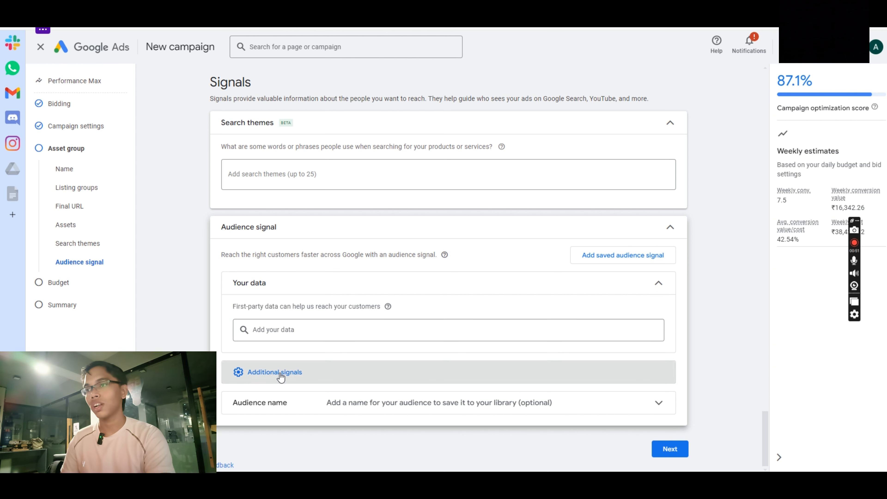
- Show the additional audience signals and browse the first-party data segment categories without selecting any
{"action": "left_click", "coordinate": [290, 372]}
{"action": "left_click", "coordinate": [339, 288]}
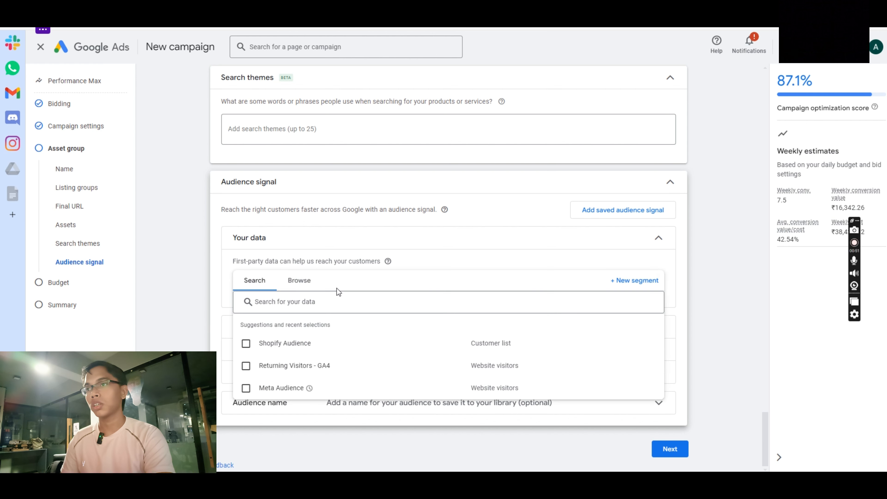
{"action": "left_click", "coordinate": [297, 284]}
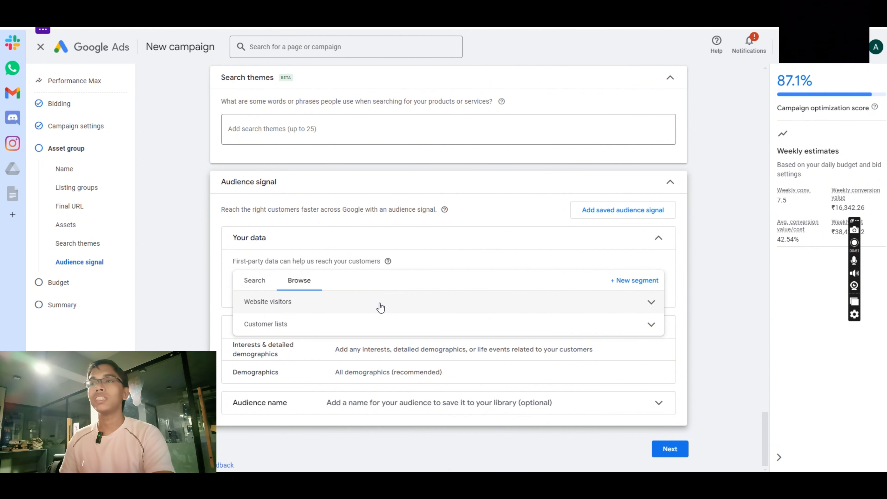
{"action": "left_click", "coordinate": [177, 284]}
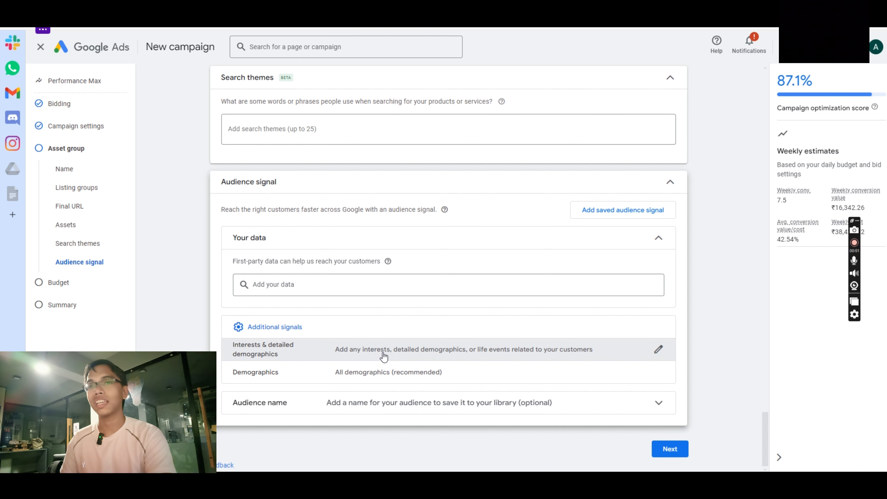
- Open the interests and detailed demographics signal for editing and select the suggested in-market segment "Milk Chocolate"
{"action": "left_click", "coordinate": [652, 356]}
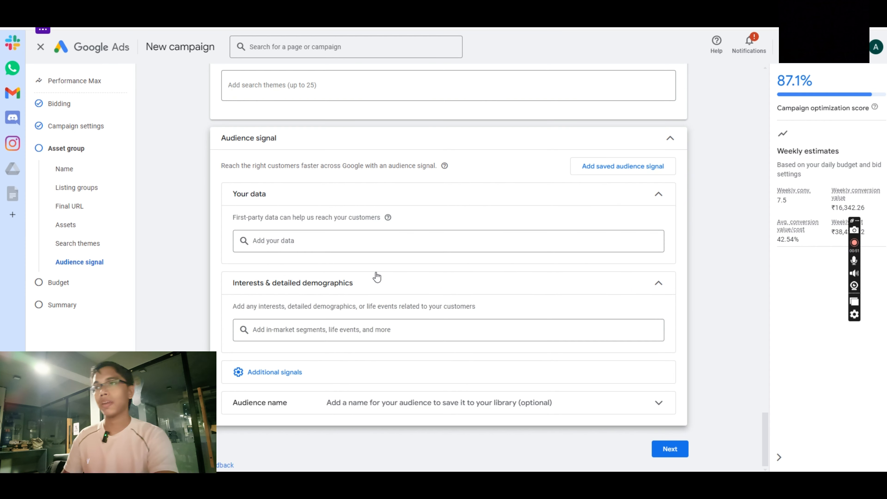
{"action": "left_click", "coordinate": [296, 330]}
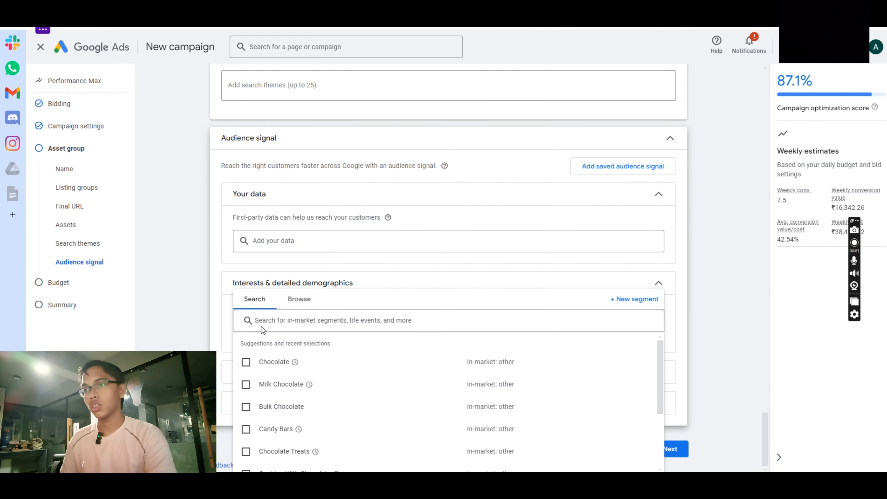
{"action": "left_click", "coordinate": [263, 329]}
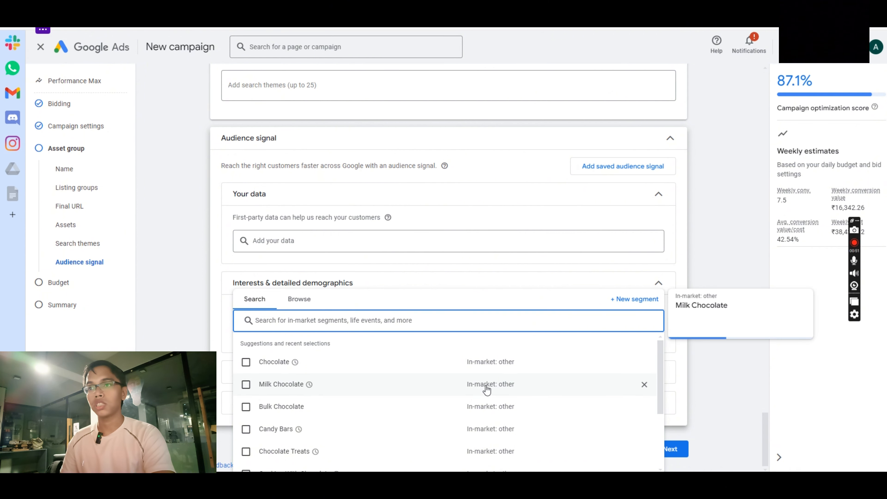
{"action": "left_click", "coordinate": [261, 385]}
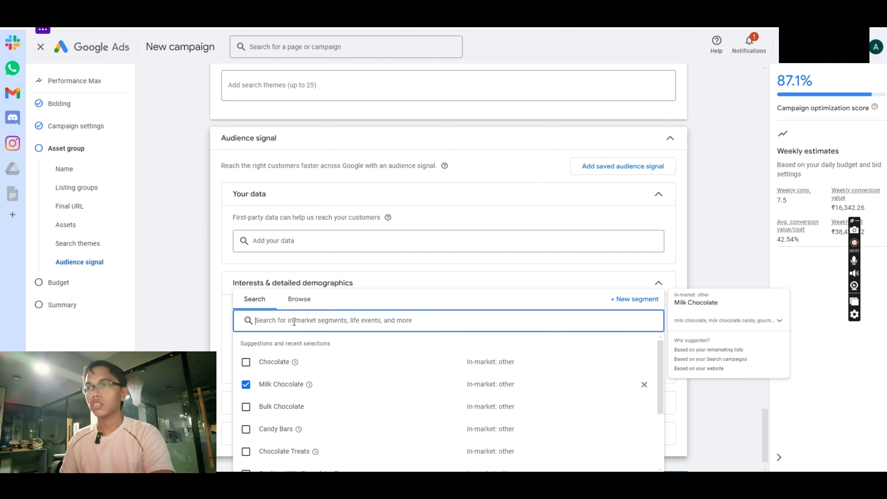
- Browse the interest segment categories, expanding Affinity and Detailed demographics to examine their options
{"action": "left_click", "coordinate": [300, 300]}
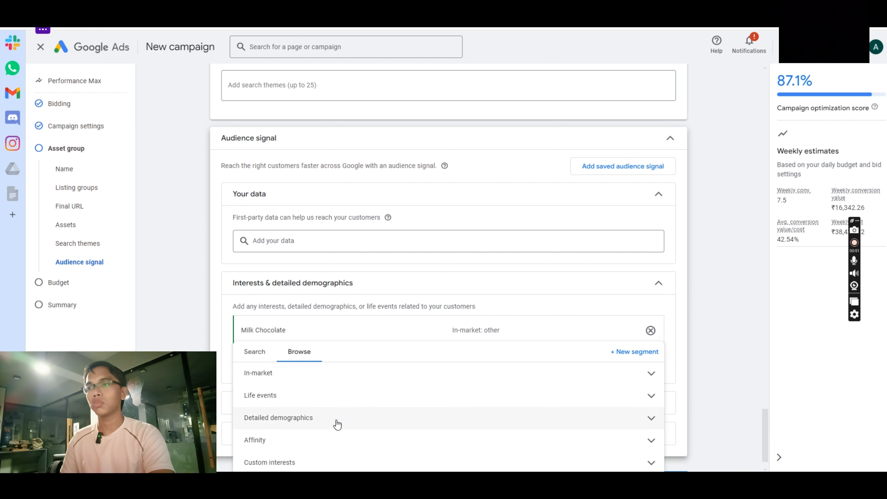
{"action": "left_click", "coordinate": [338, 440]}
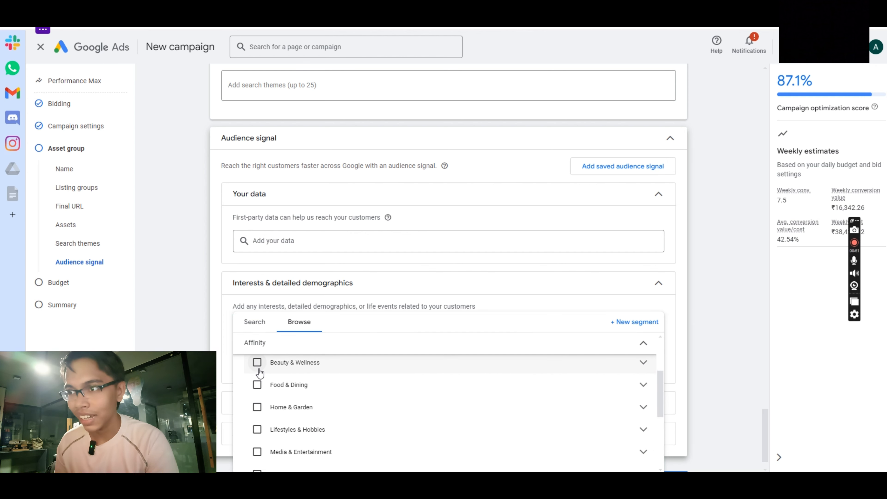
{"action": "scroll", "coordinate": [260, 370], "scroll_direction": "up", "scroll_amount": 3}
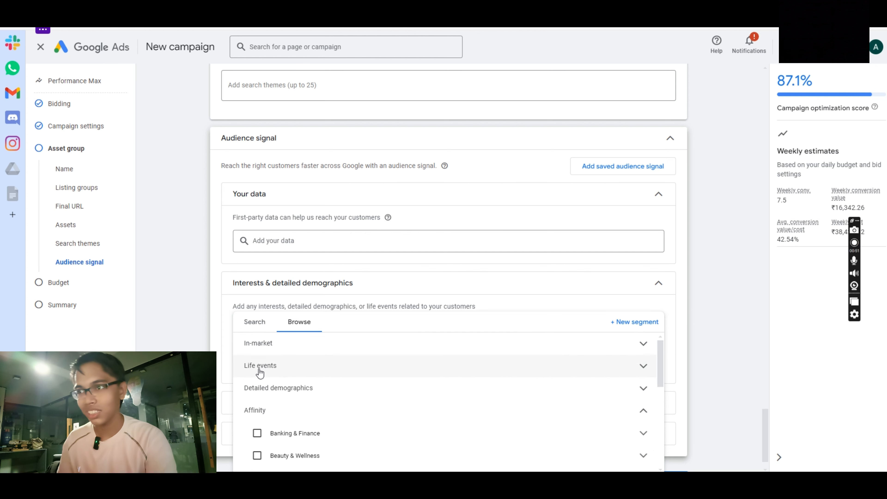
{"action": "left_click", "coordinate": [322, 391]}
{"action": "scroll", "coordinate": [323, 394], "scroll_direction": "down", "scroll_amount": 1}
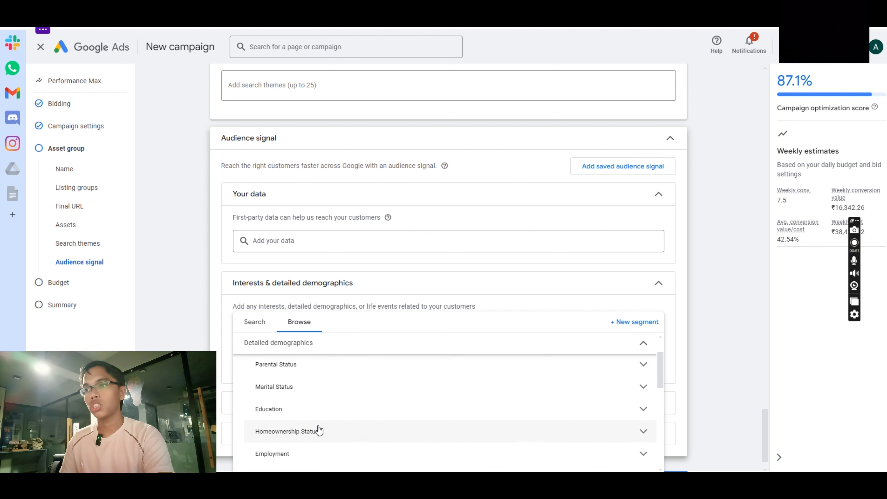